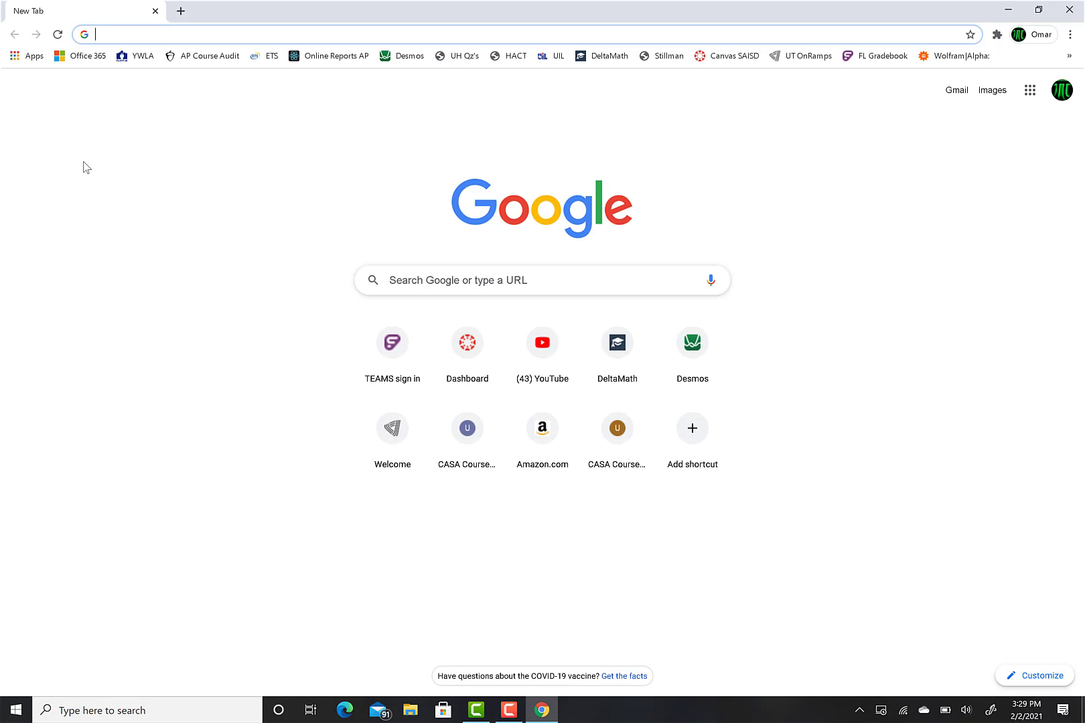
# Step: Go to the Desmos site from the bookmark and launch a blank Graphing Calculator
pyautogui.click(410, 56)
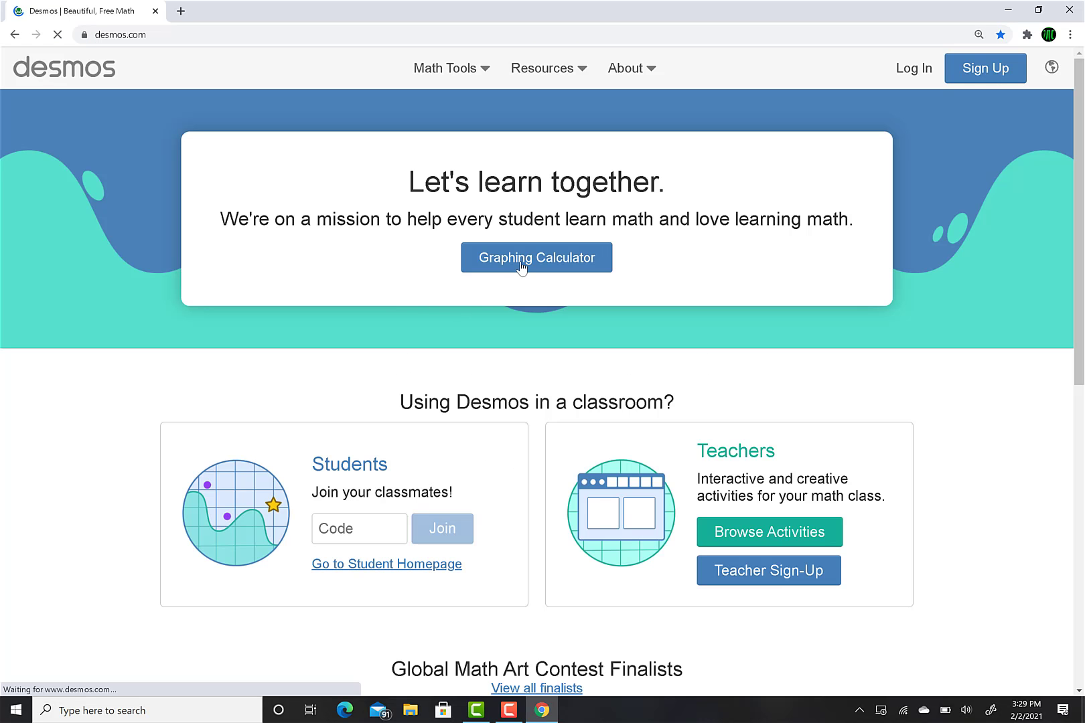
pyautogui.click(533, 259)
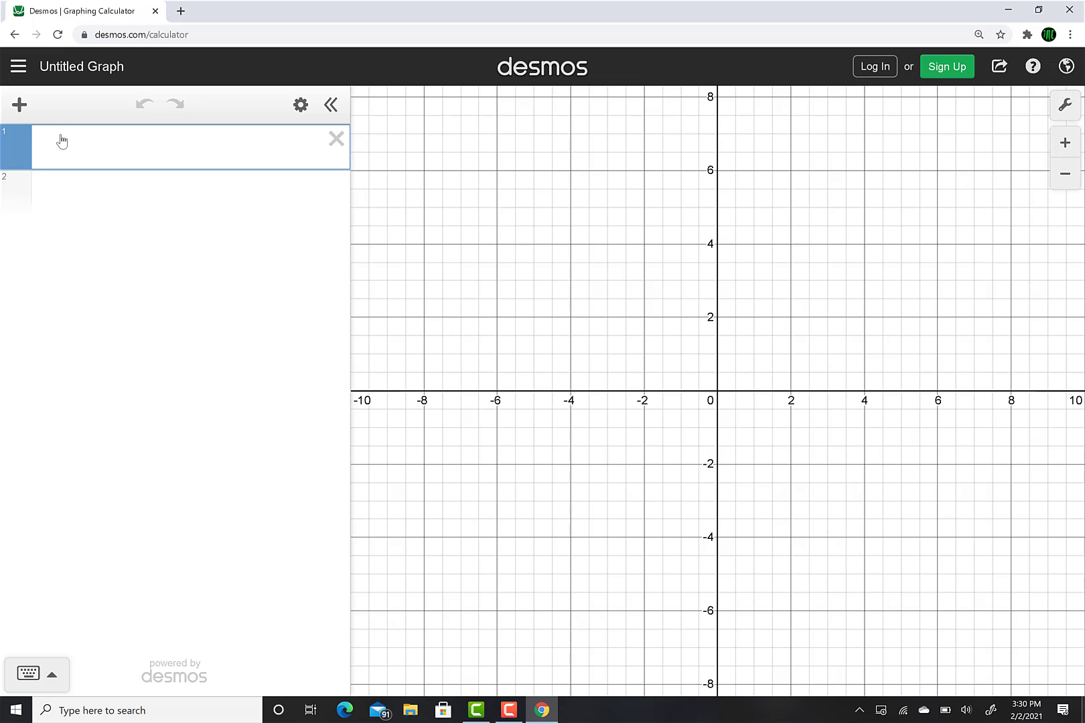
# Step: Create a table and fill the x₁ column with values 0 through 4
pyautogui.write('table')
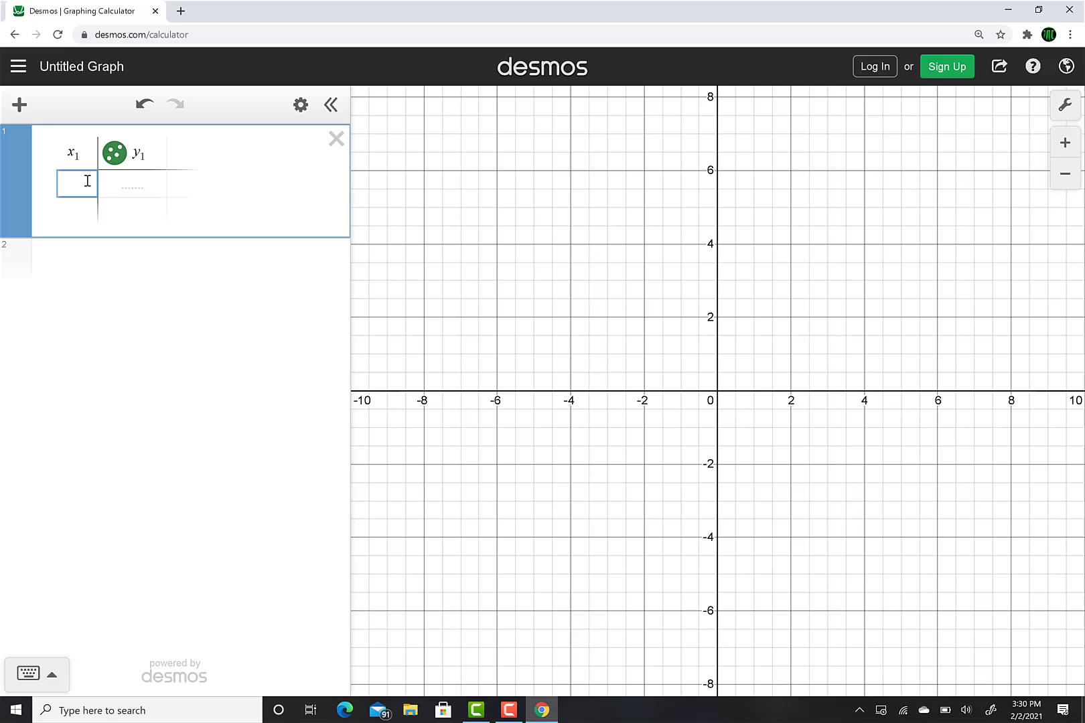
pyautogui.write('q')
pyautogui.press('Return')
pyautogui.write('1')
pyautogui.press('Return')
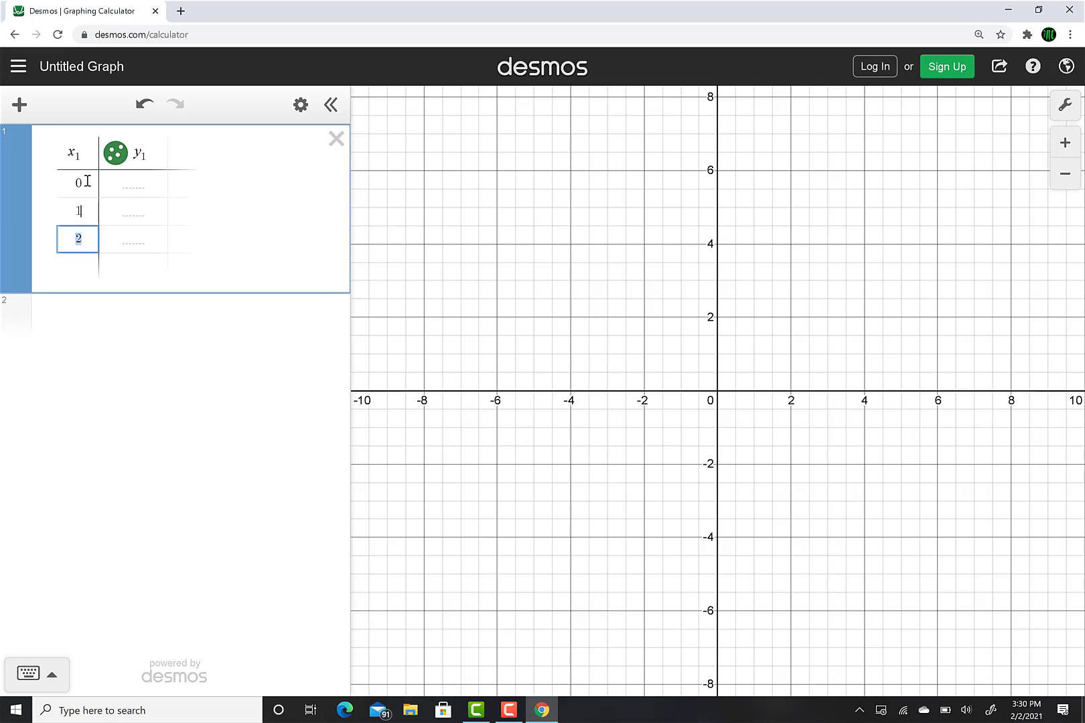
pyautogui.press('Return')
pyautogui.press('Return')
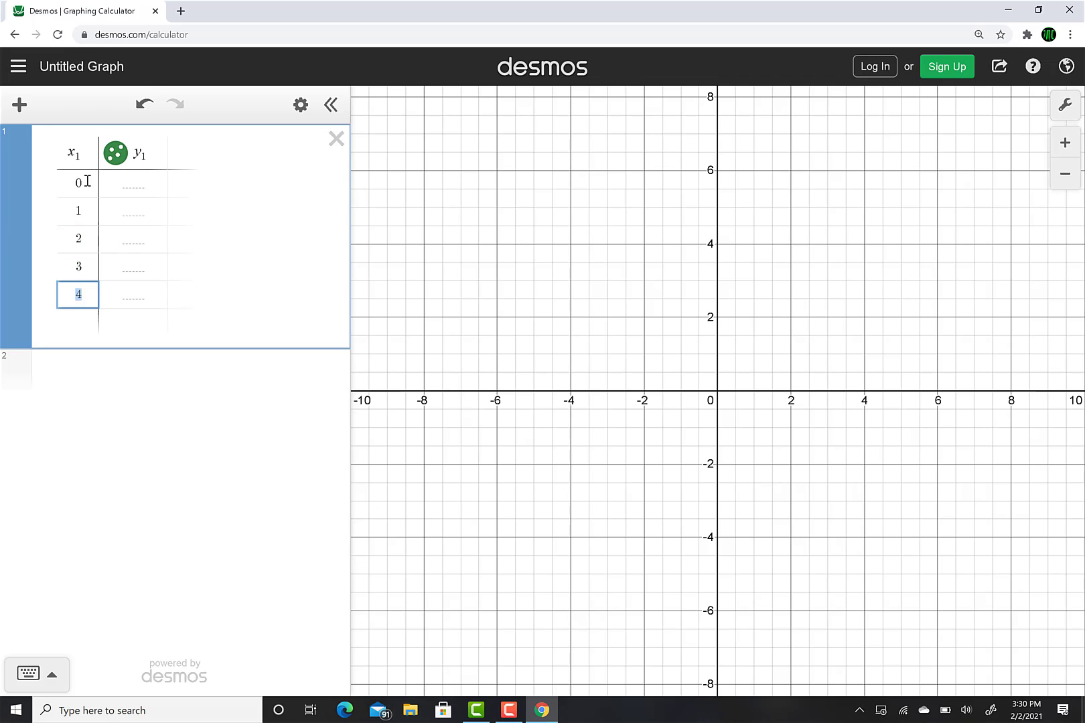
pyautogui.press('Return')
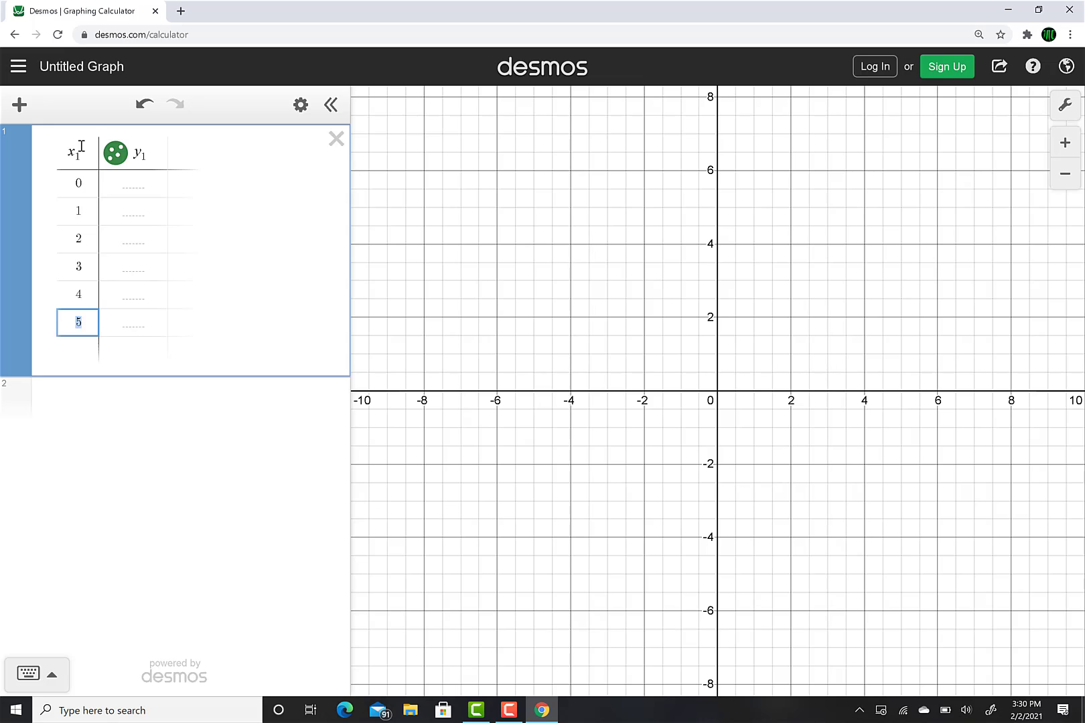
# Step: Enter y₁ values 5, 8, 21, 50 and 101 beside the x values
pyautogui.click(133, 182)
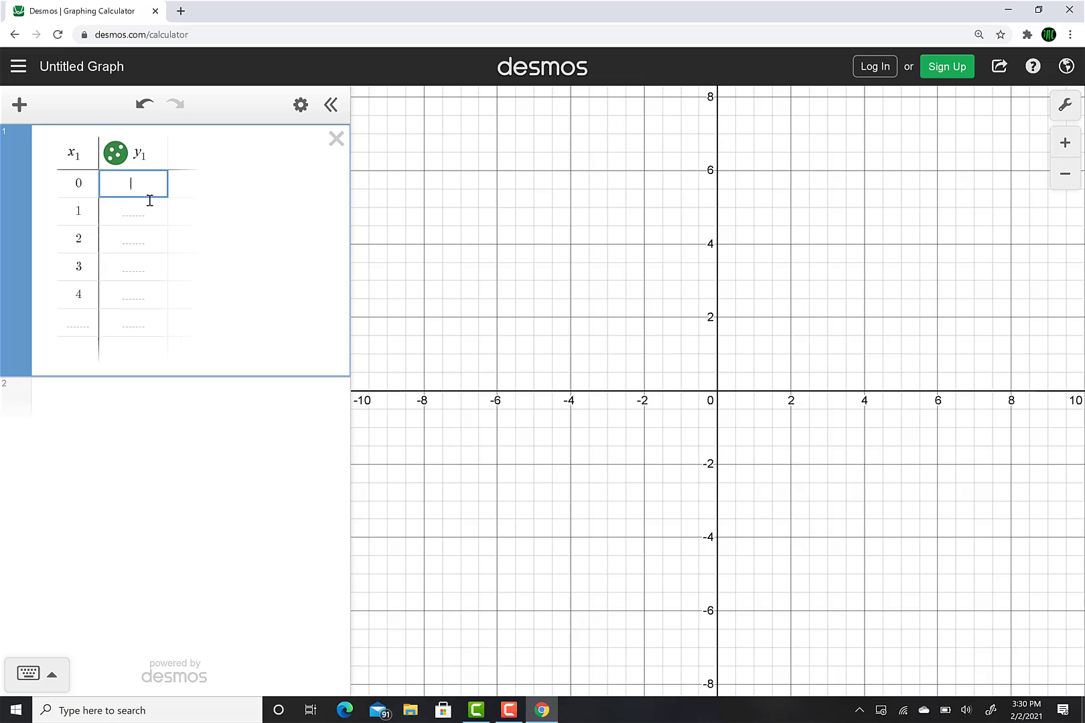
pyautogui.write('5')
pyautogui.press('Return')
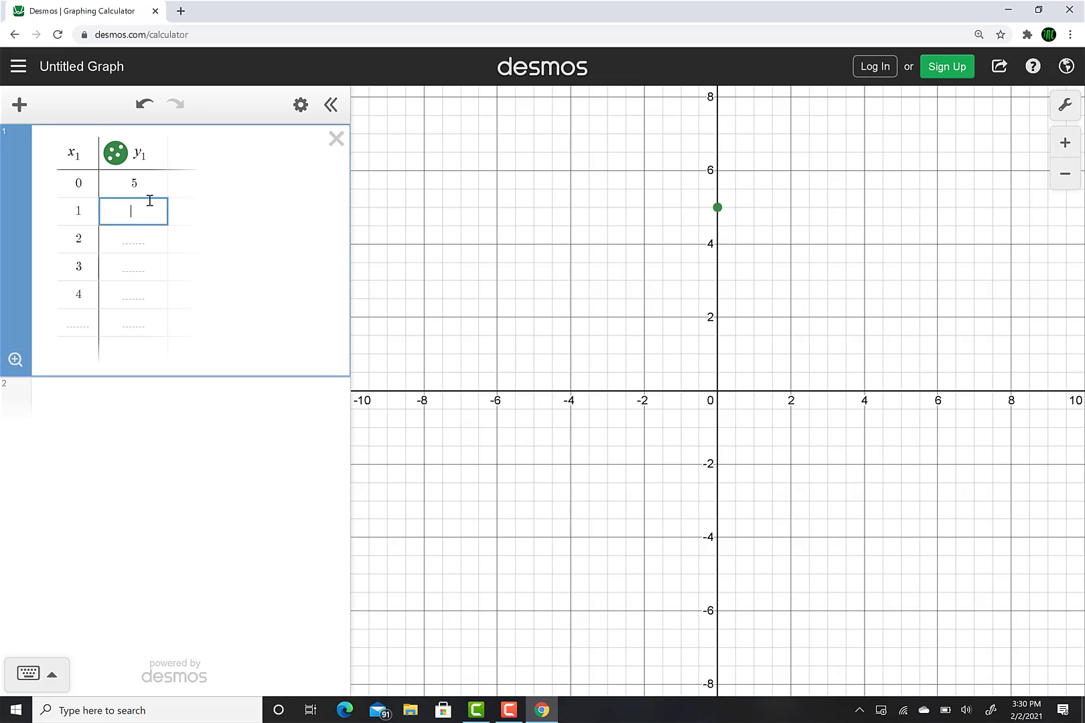
pyautogui.write('8')
pyautogui.press('Return')
pyautogui.write('21')
pyautogui.press('Return')
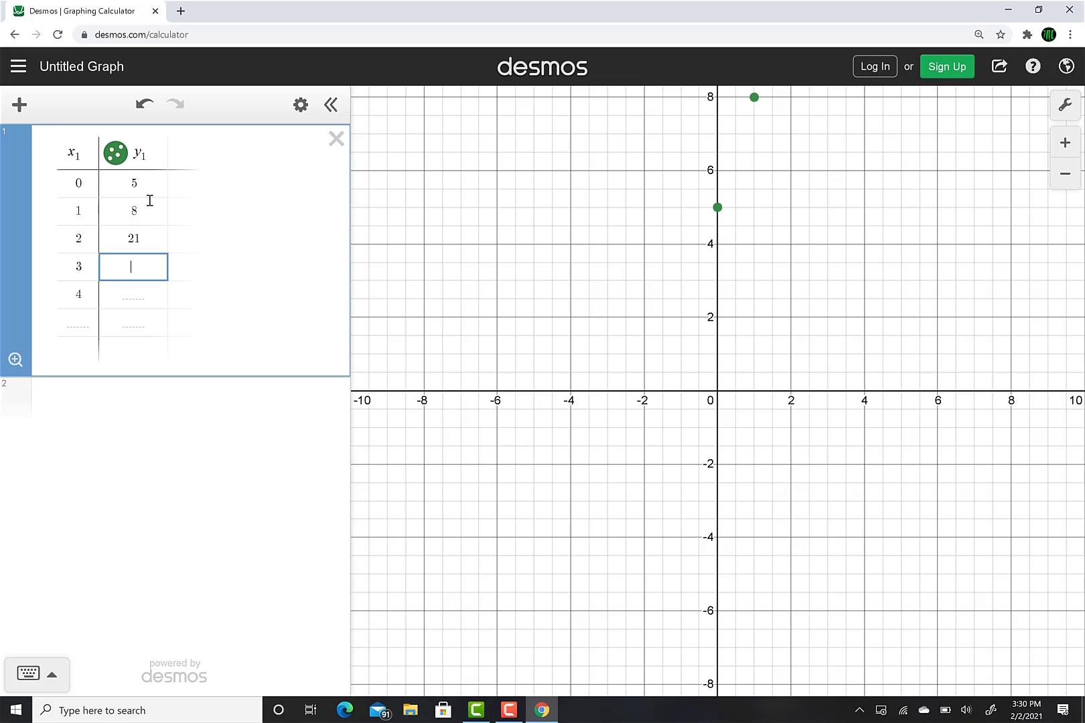
pyautogui.write('50')
pyautogui.press('Return')
pyautogui.write('101')
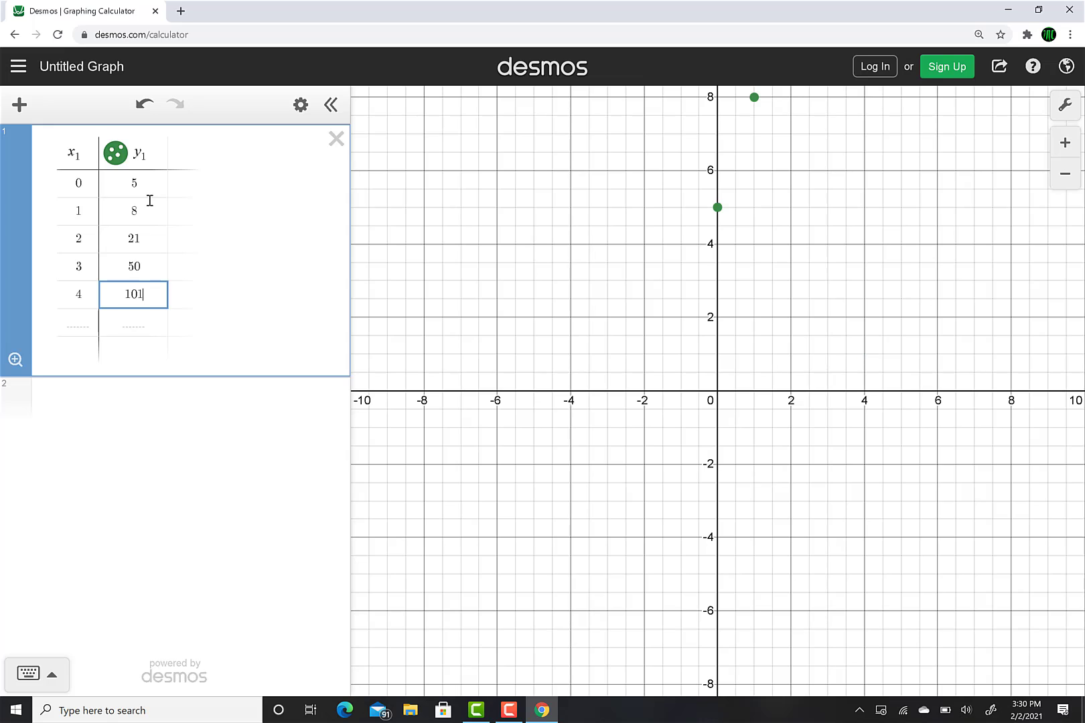
pyautogui.press('Return')
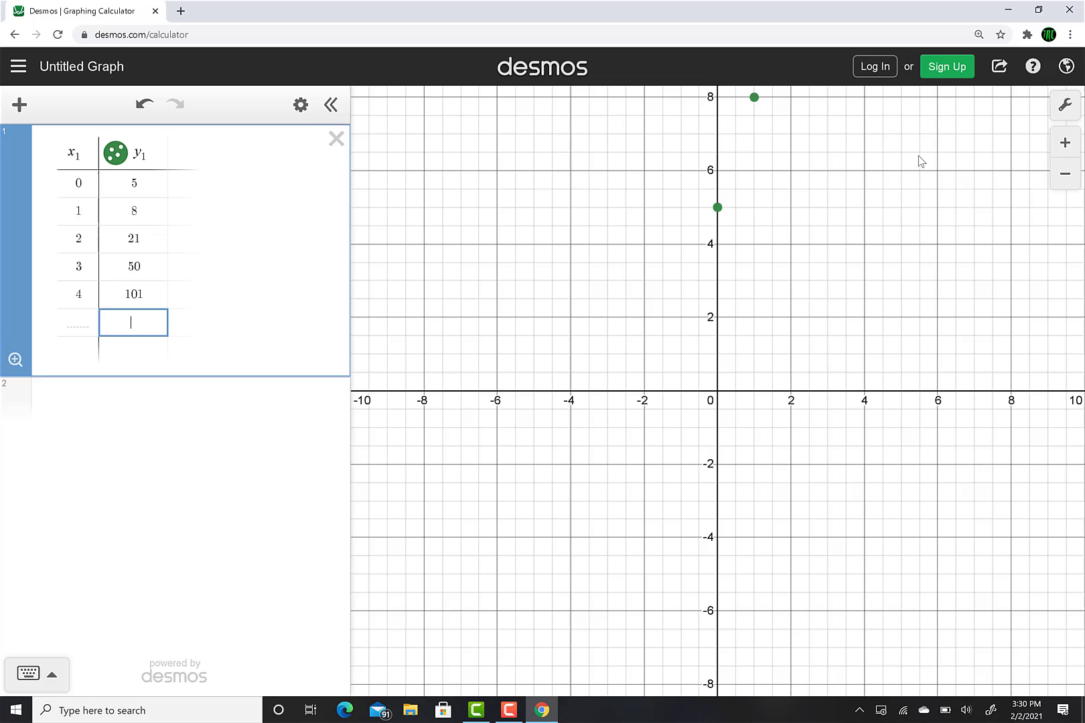
# Step: Zoom in on the plotted points, briefly checking the graph settings panel
pyautogui.click(916, 174)
pyautogui.scroll(1, 916, 174)
pyautogui.scroll(2, 916, 174)
pyautogui.click(1065, 104)
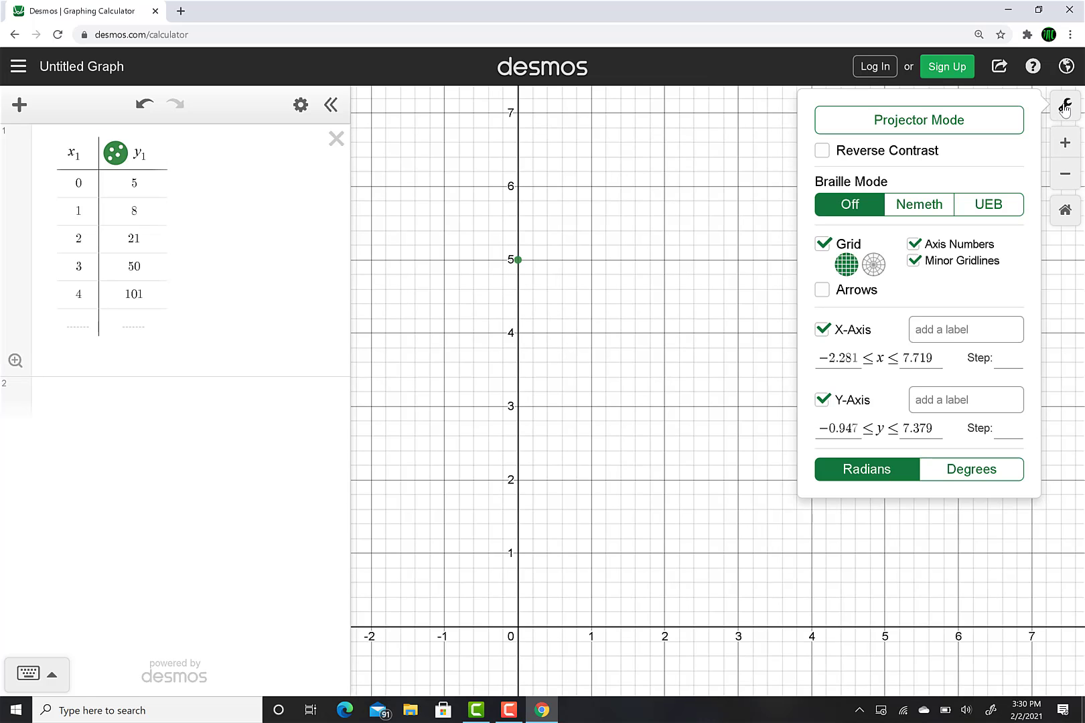
pyautogui.click(685, 265)
pyautogui.scroll(4, 685, 256)
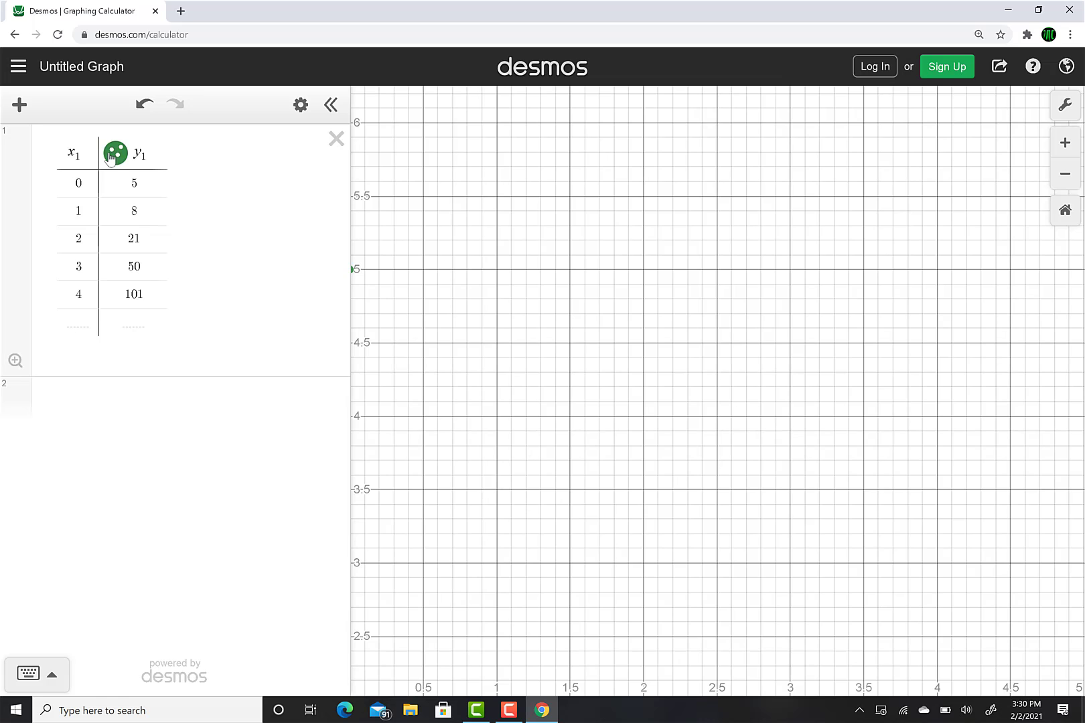
# Step: Zoom out and pan the canvas to bring point (2, 21) into view
pyautogui.scroll(-4, 487, 198)
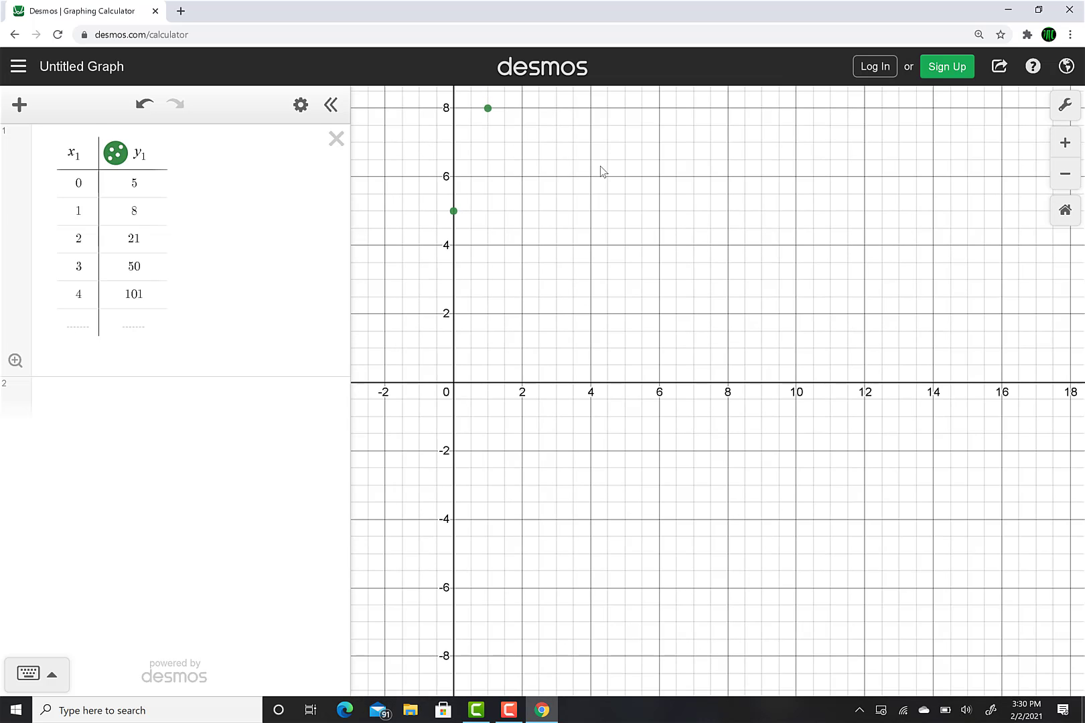
pyautogui.scroll(-2, 600, 166)
pyautogui.scroll(-2, 605, 177)
pyautogui.scroll(1, 637, 405)
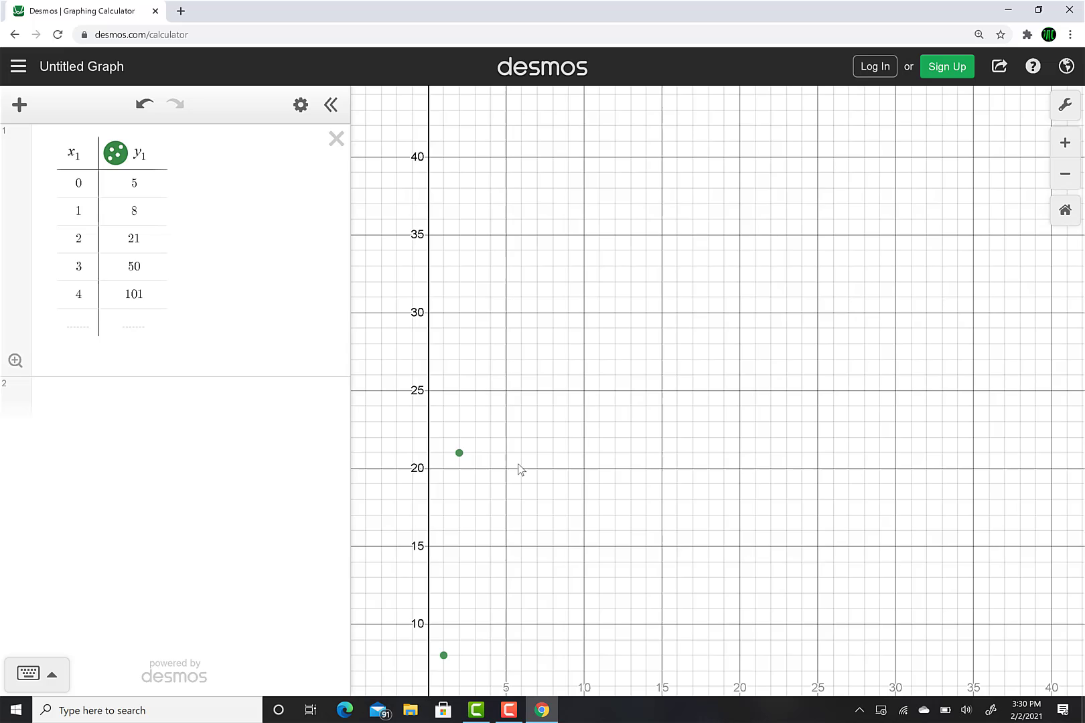
pyautogui.scroll(3, 519, 468)
pyautogui.moveTo(676, 433); pyautogui.dragTo(756, 266)
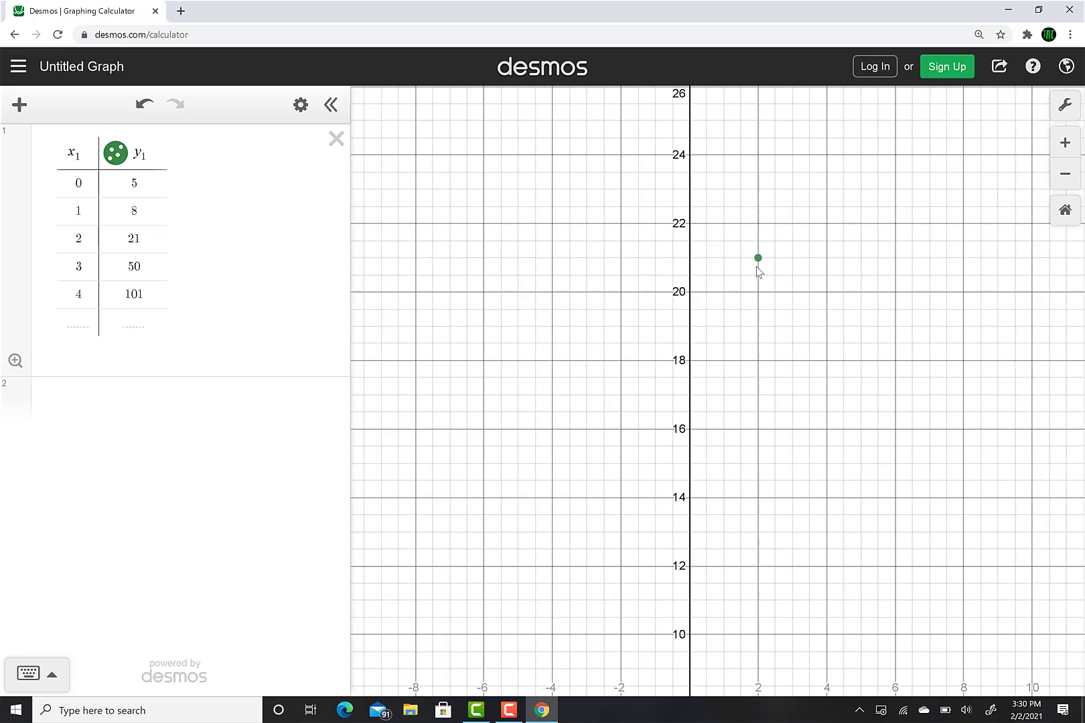
pyautogui.scroll(-5, 756, 265)
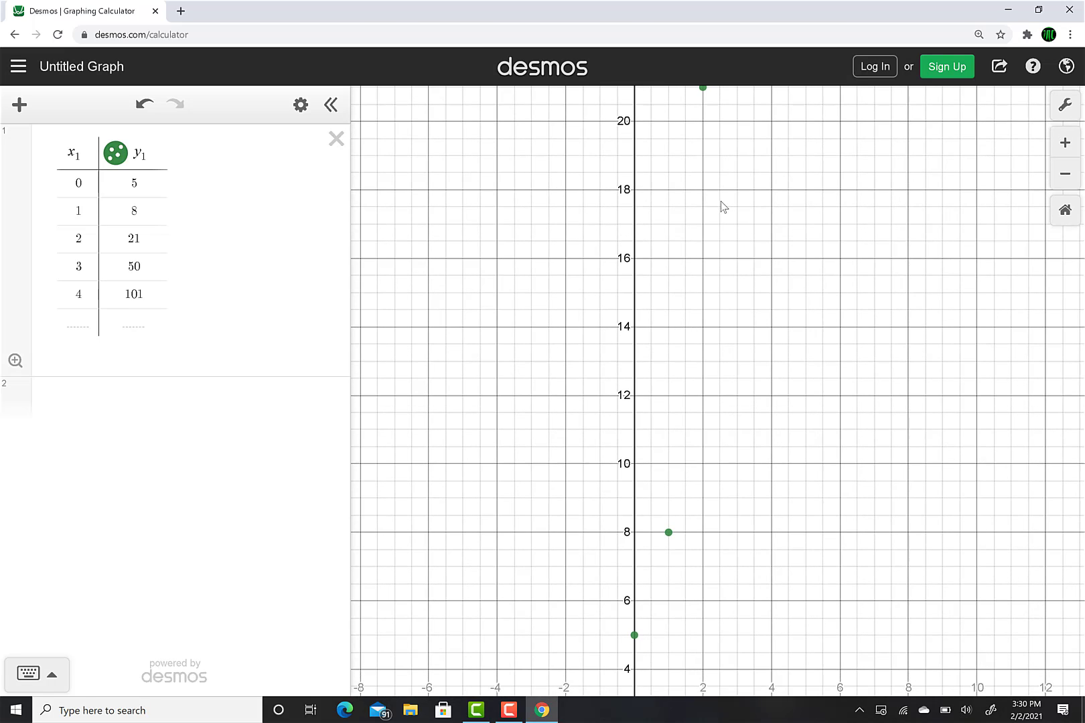
# Step: In Graph Settings, set the X-axis range to 0–7 and the Y-axis range to −10–150
pyautogui.click(1064, 104)
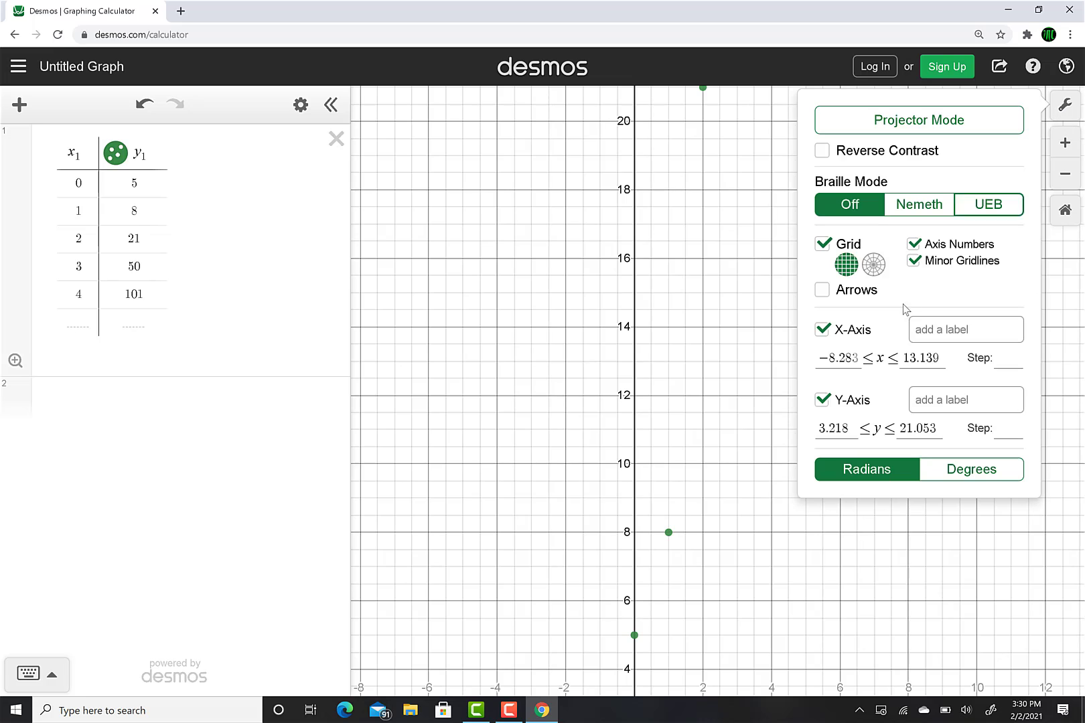
pyautogui.moveTo(852, 358); pyautogui.dragTo(792, 370)
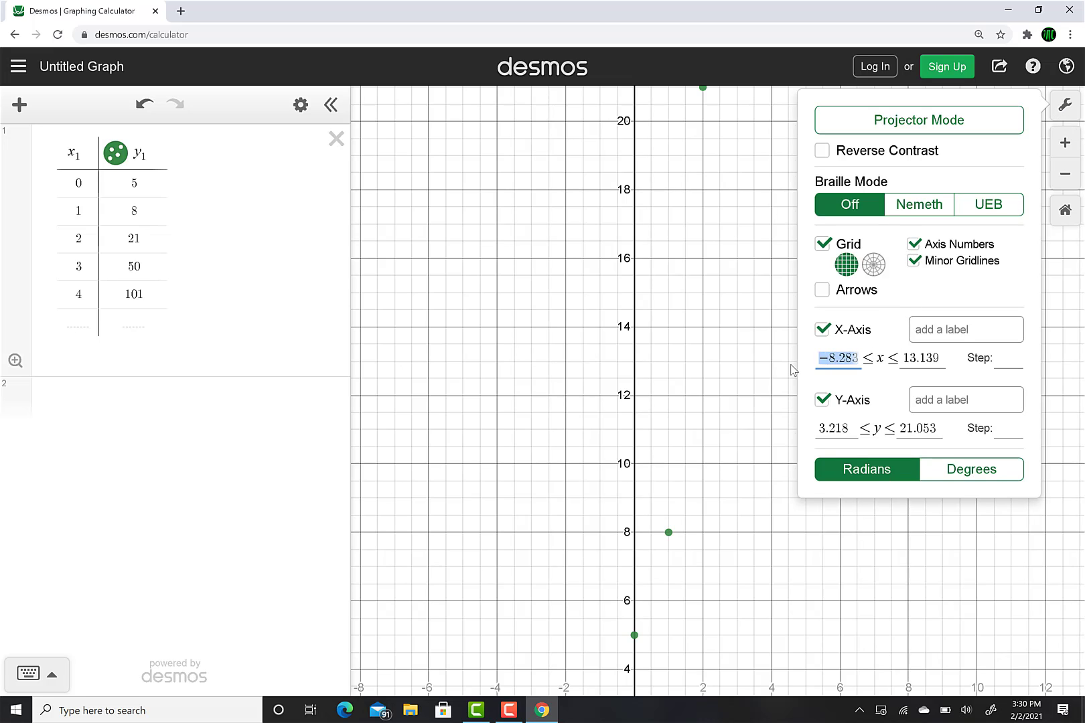
pyautogui.write('0')
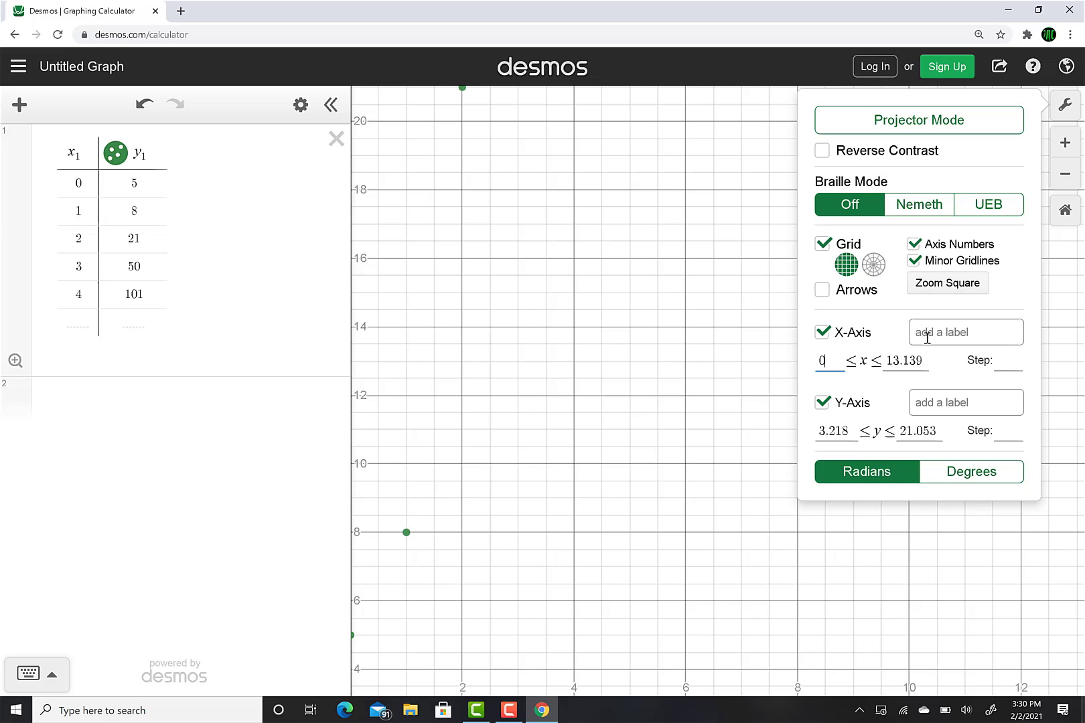
pyautogui.moveTo(923, 356); pyautogui.dragTo(884, 367)
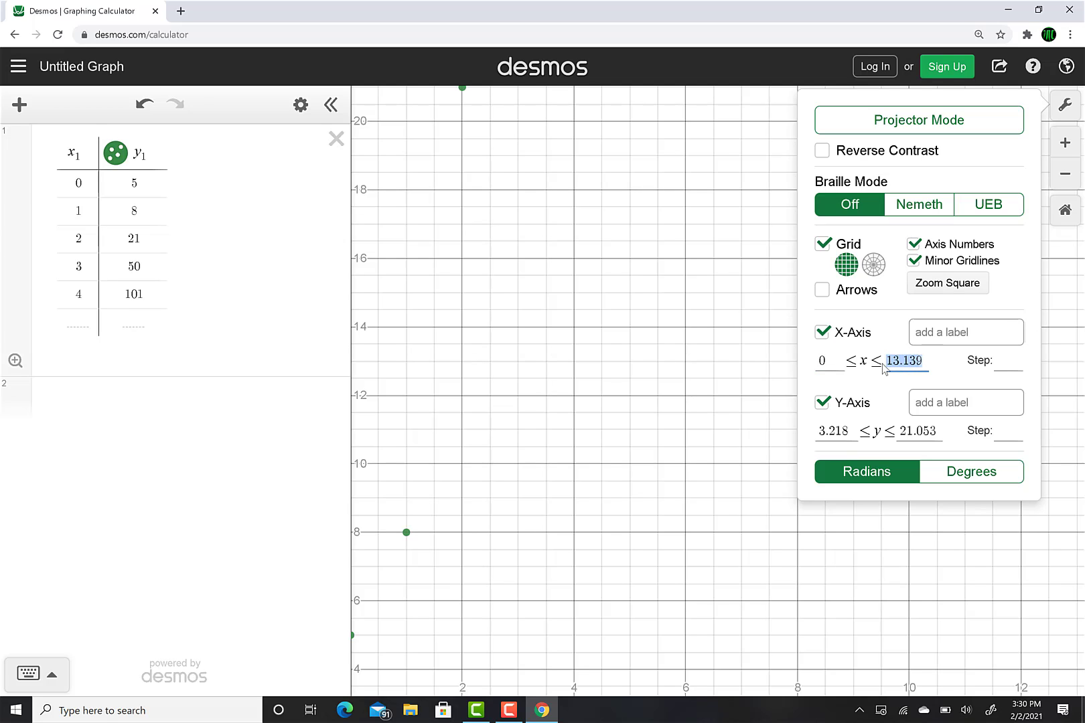
pyautogui.write('7')
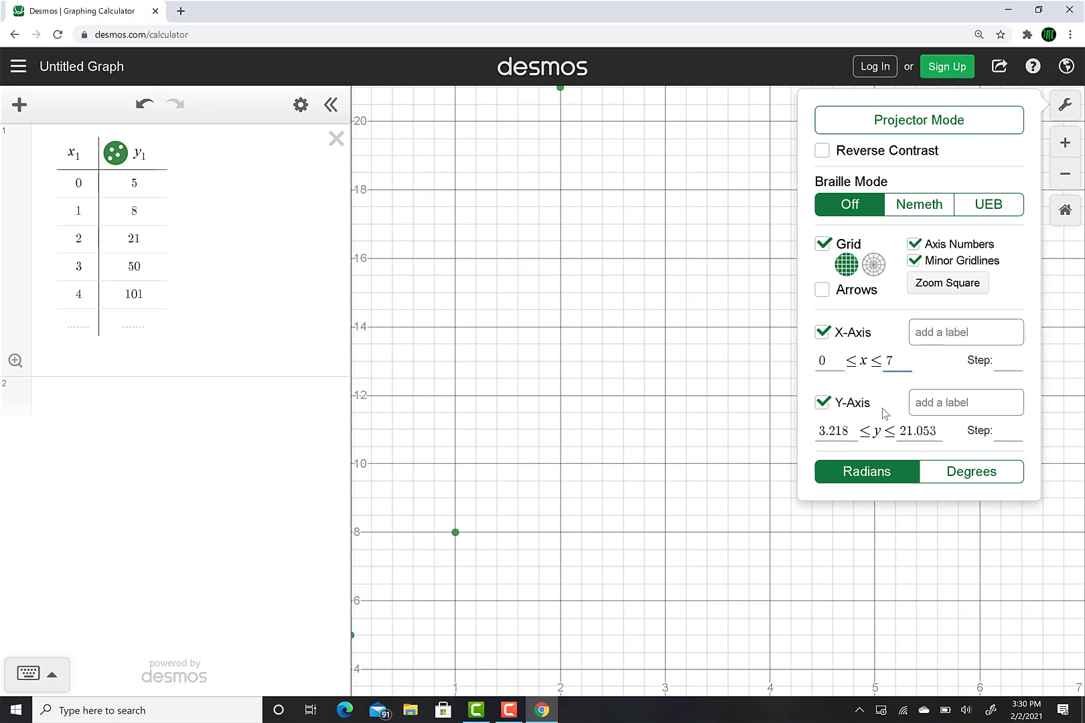
pyautogui.moveTo(850, 430); pyautogui.dragTo(768, 441)
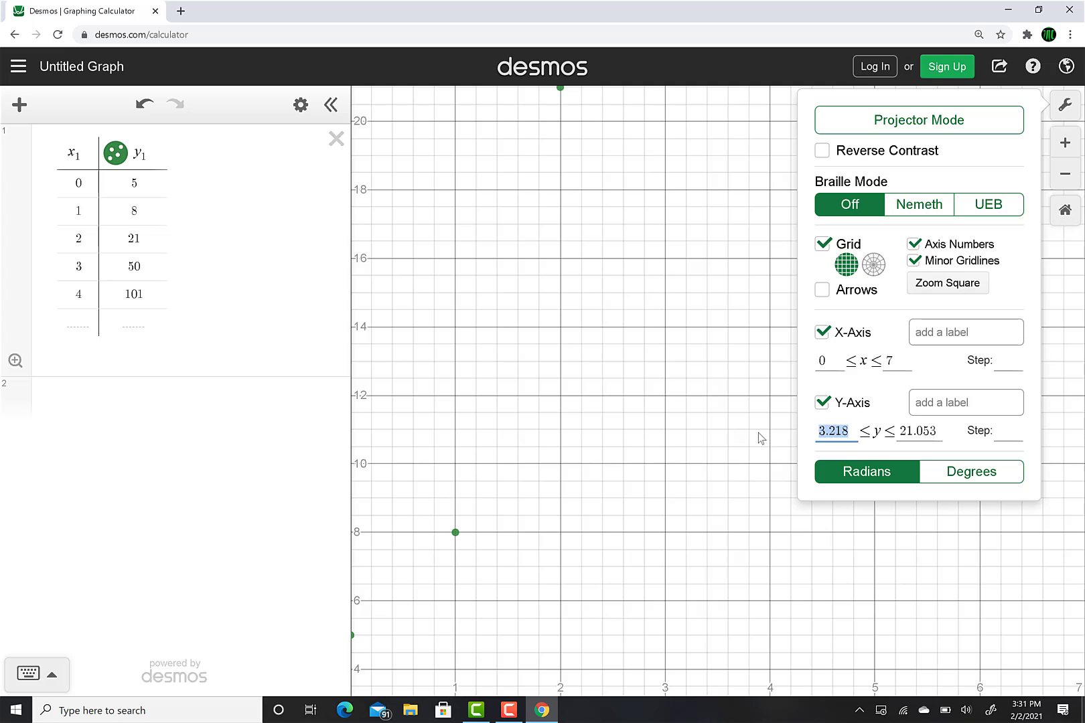
pyautogui.write('-10')
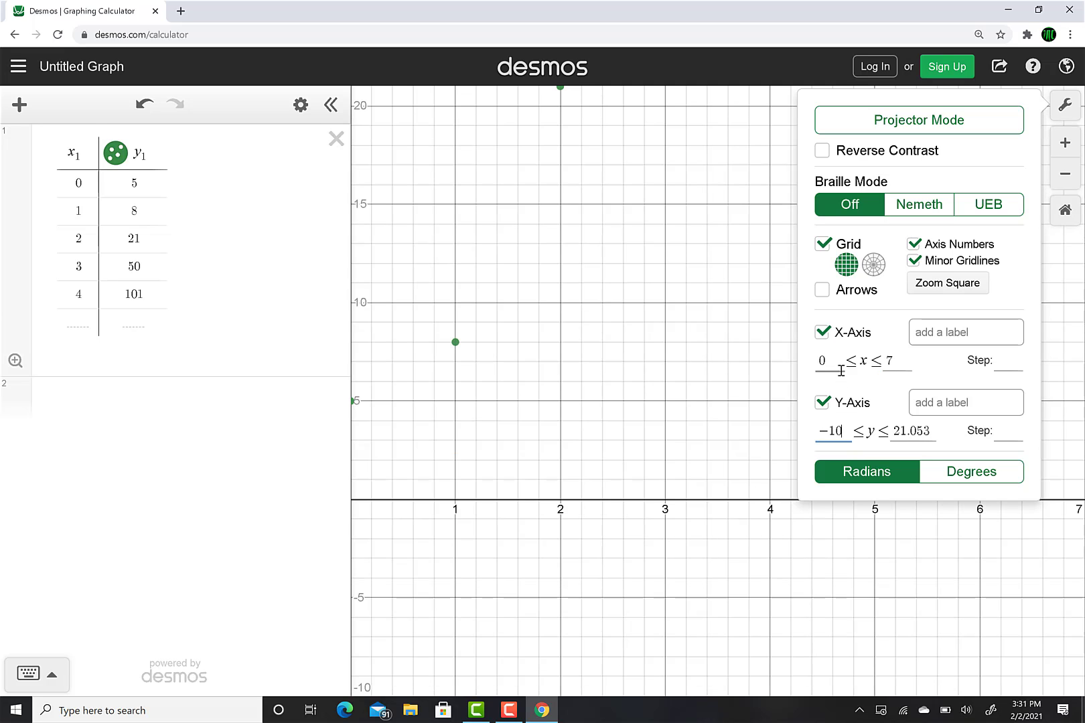
pyautogui.moveTo(894, 431); pyautogui.dragTo(944, 436)
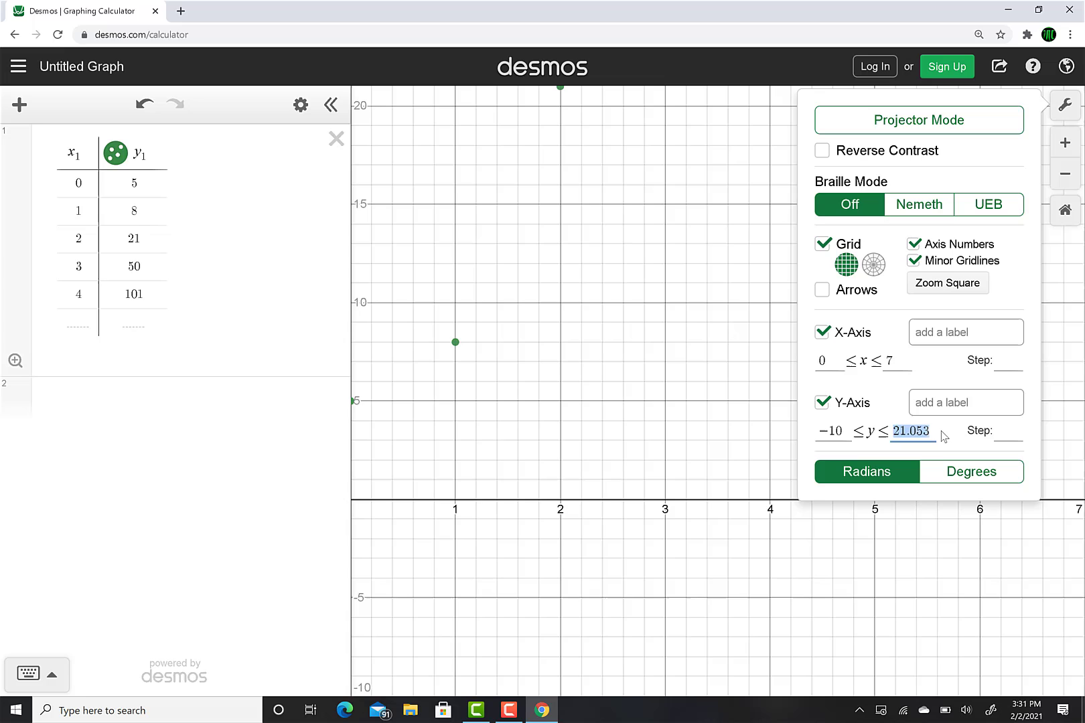
pyautogui.write('150')
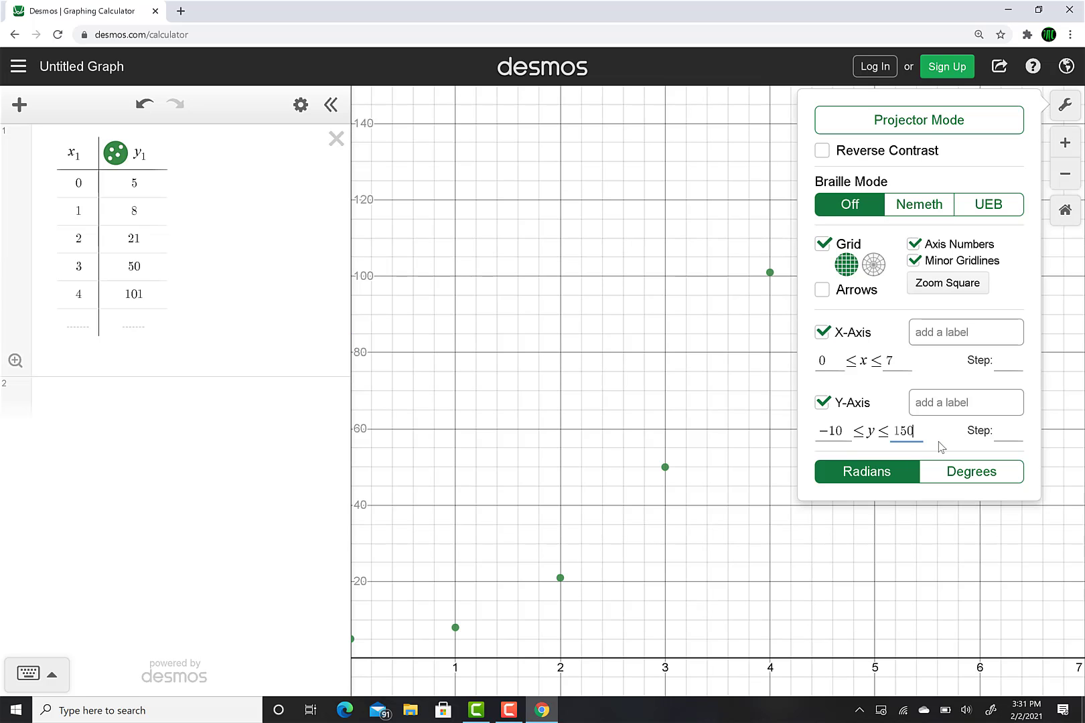
pyautogui.click(681, 361)
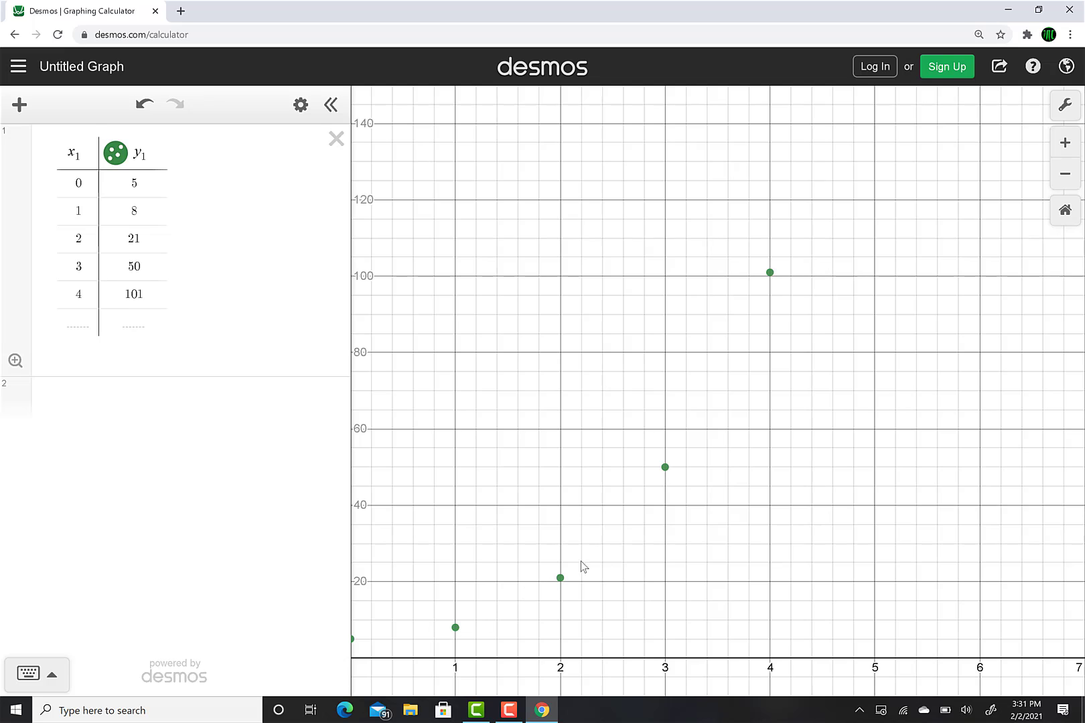
# Step: Enter the cubic regression y₁ ~ ax₁³ + bx₁² + cx₁ + d in expression 2
pyautogui.click(134, 401)
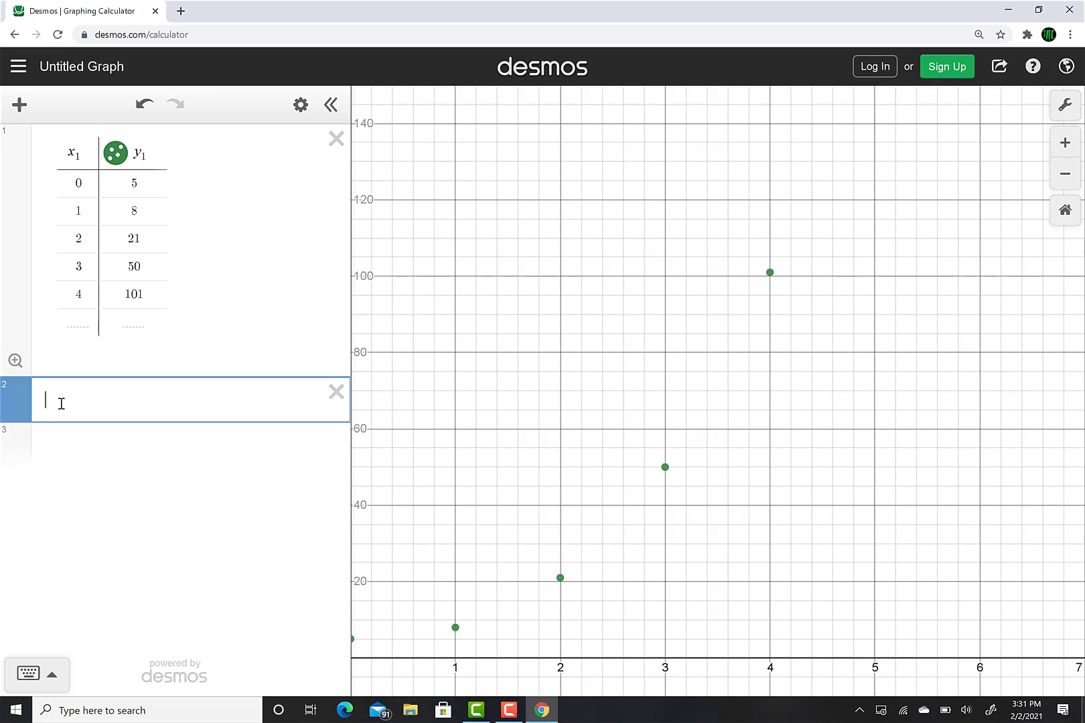
pyautogui.write('y1')
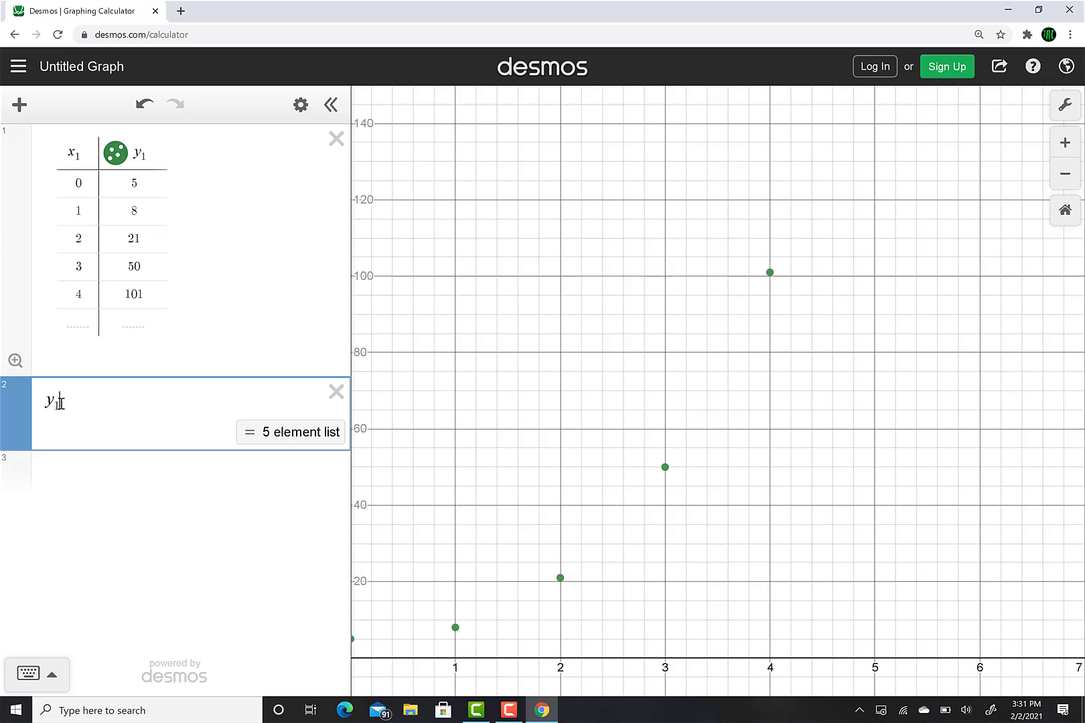
pyautogui.write('~')
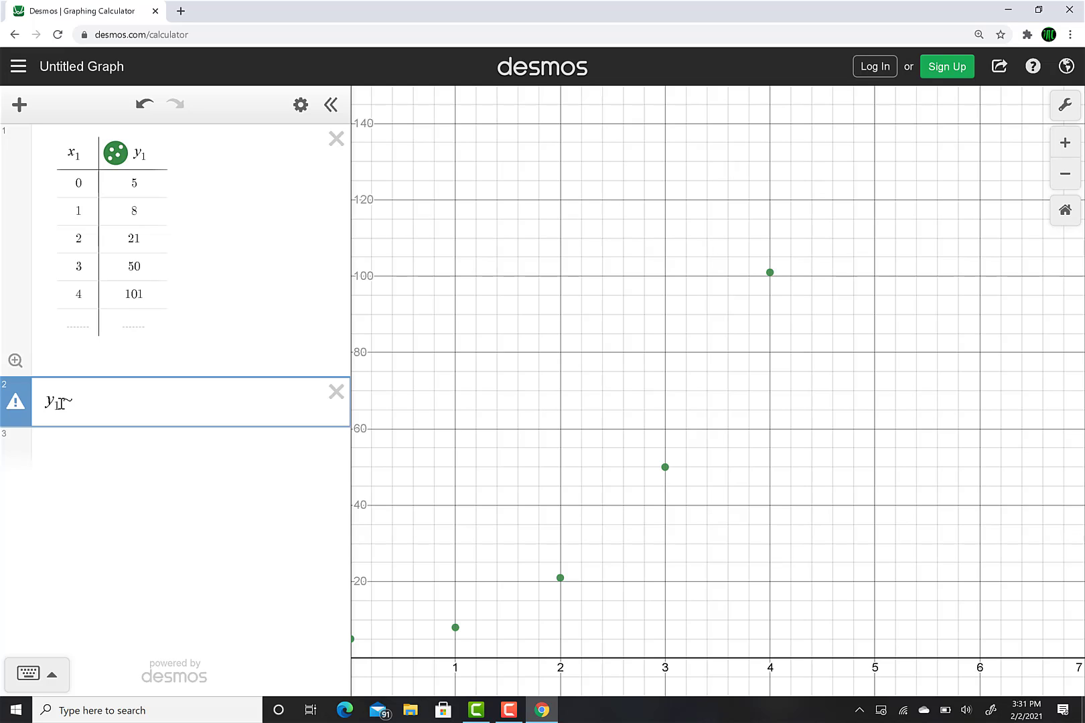
pyautogui.write('ax1')
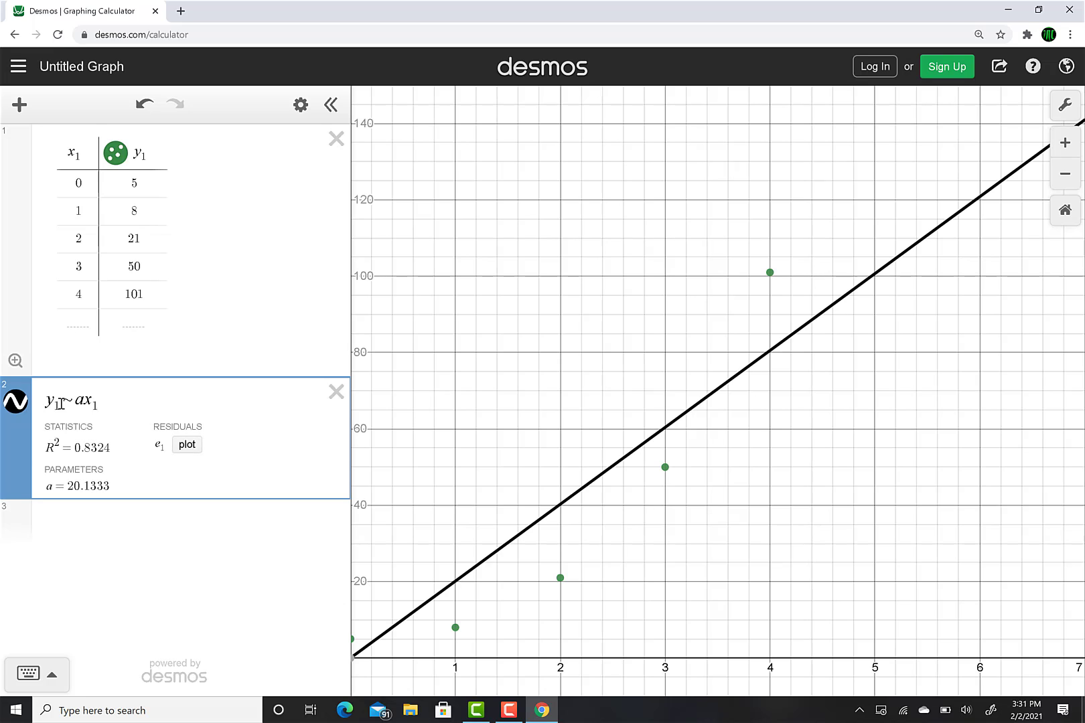
pyautogui.write('^3')
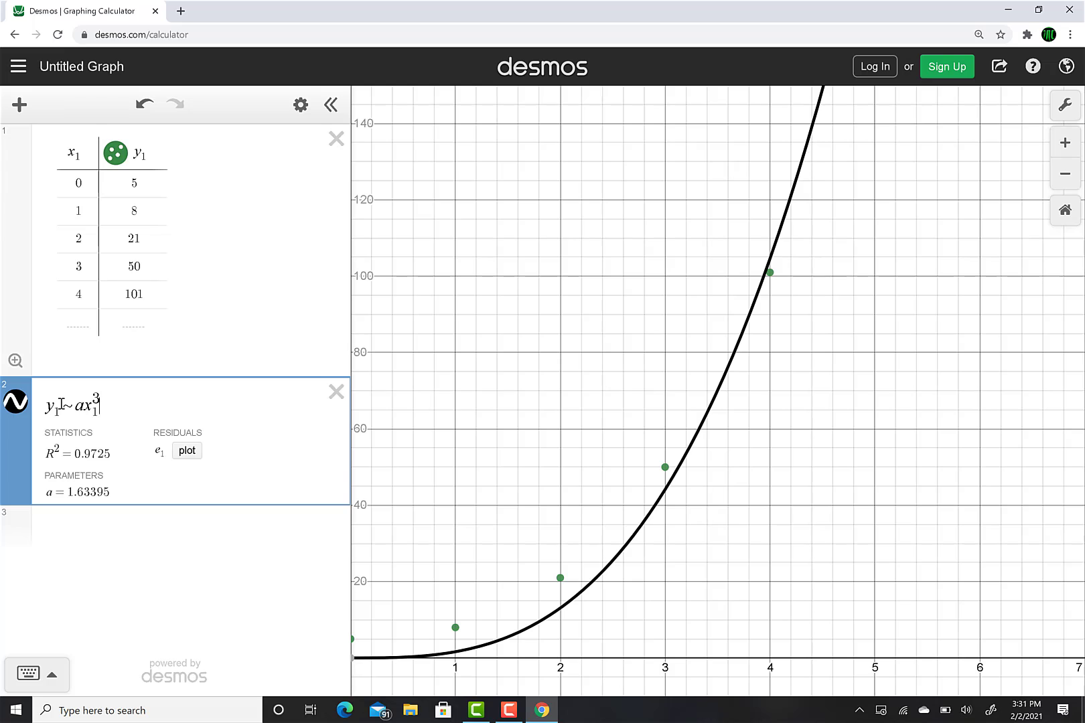
pyautogui.write('+bx')
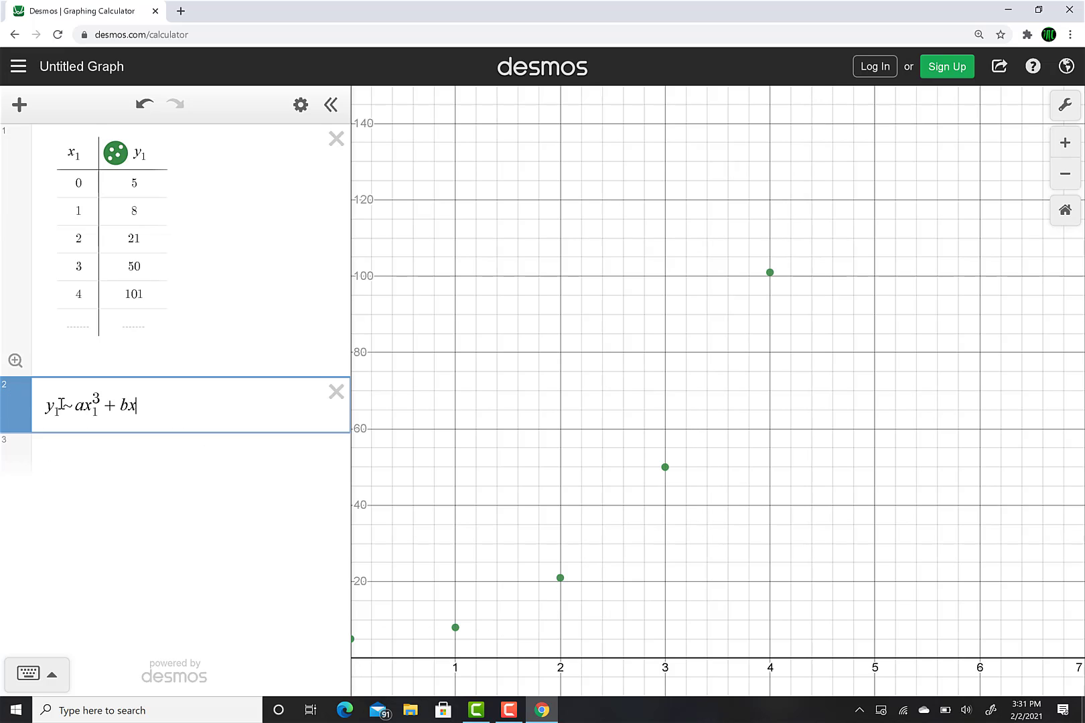
pyautogui.write('1')
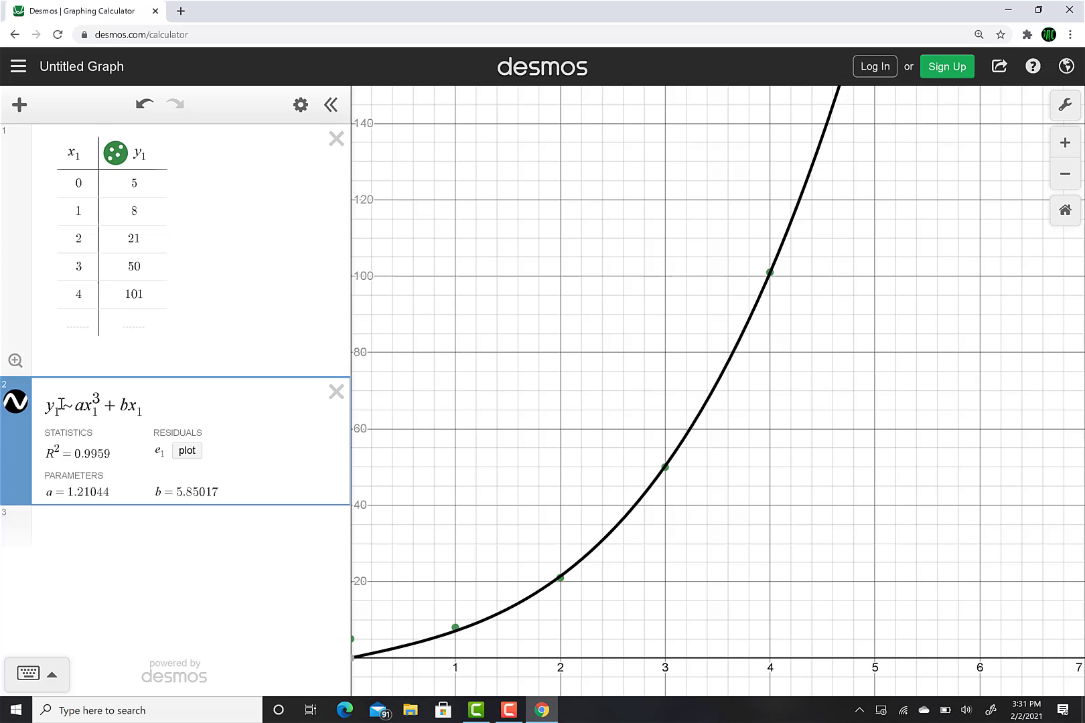
pyautogui.write('^2')
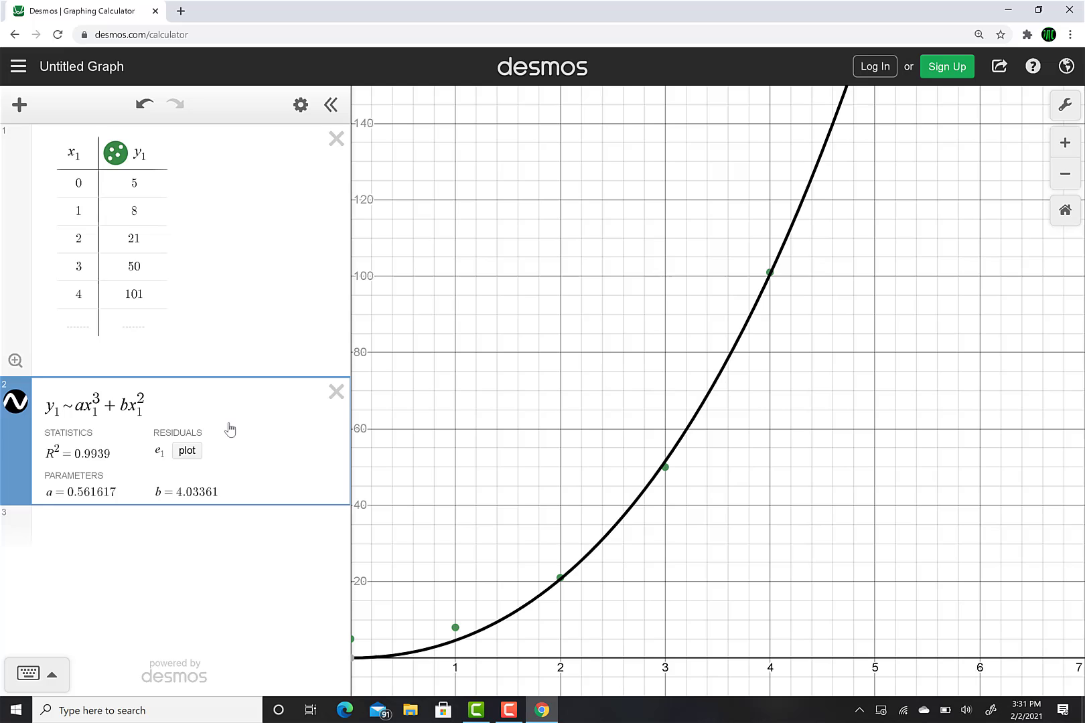
pyautogui.write('+ cx')
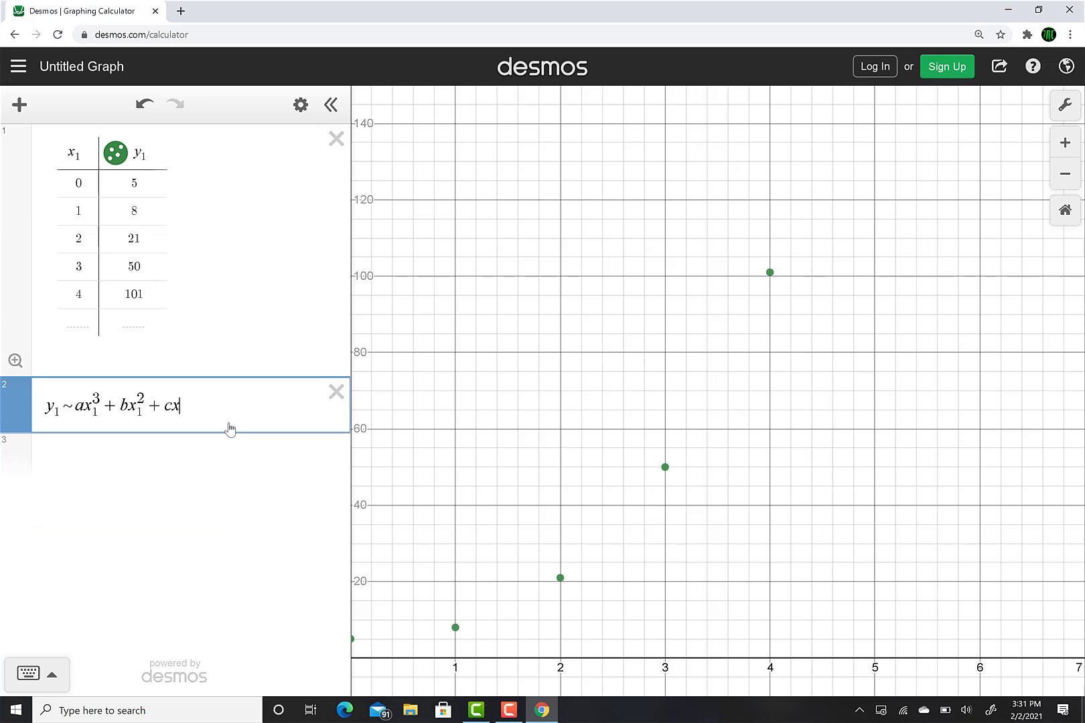
pyautogui.write('1 ')
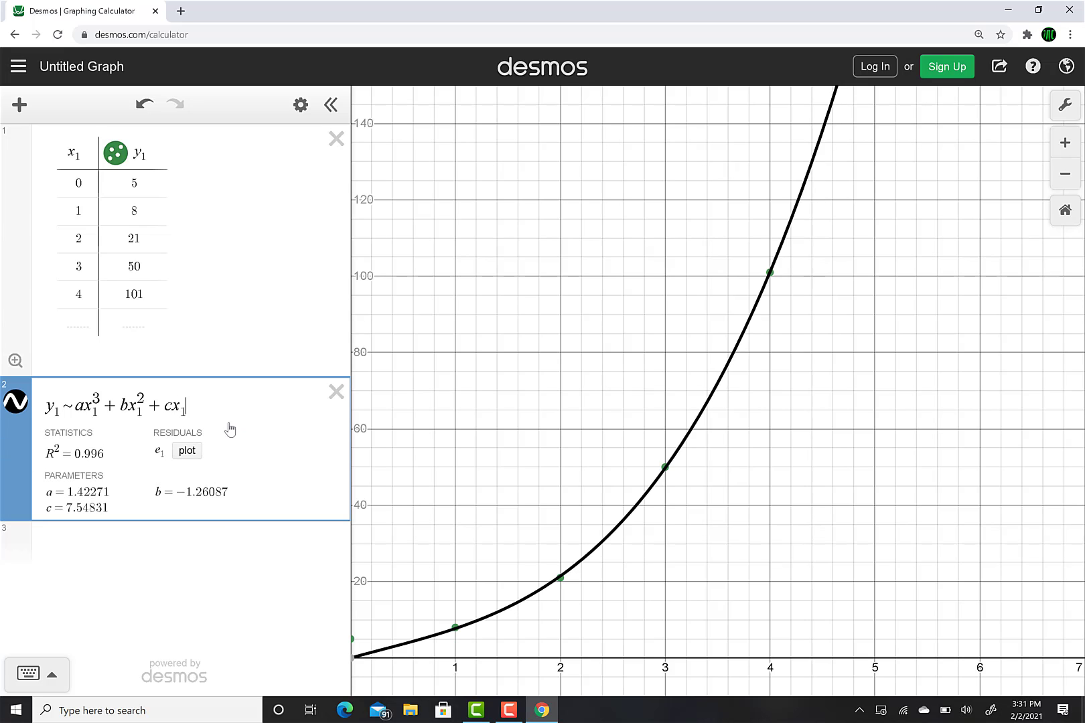
pyautogui.write('+ d')
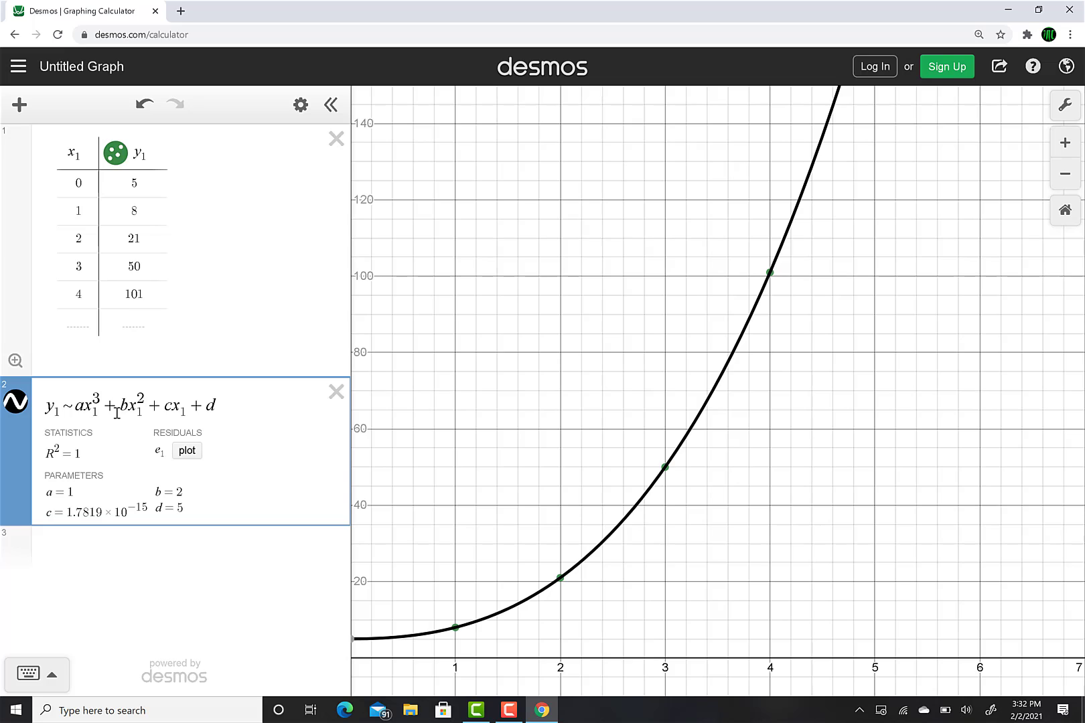
# Step: Enter f(x) = x³ + 2x² + d as the third expression
pyautogui.click(87, 551)
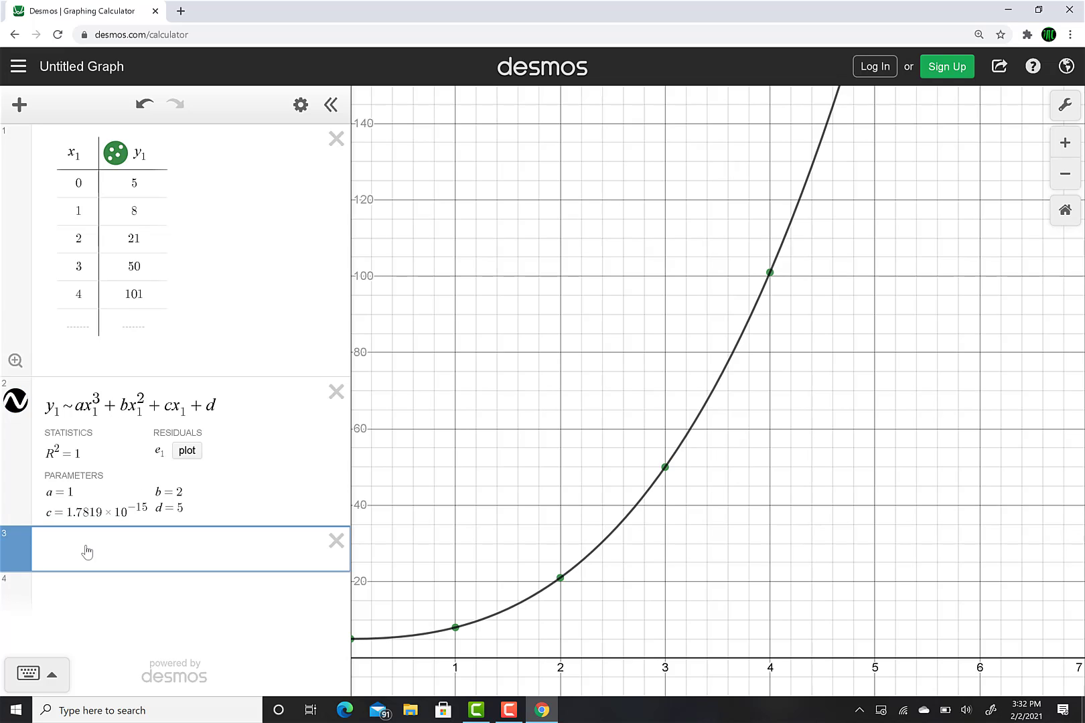
pyautogui.write('f(x)=')
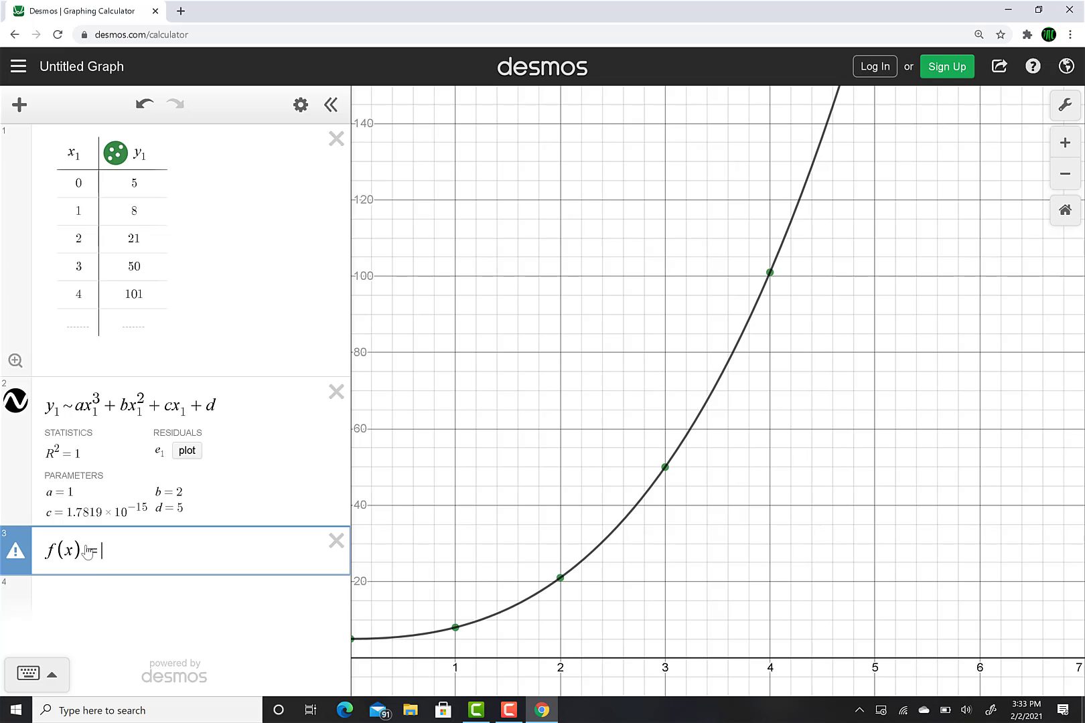
pyautogui.write('x^3')
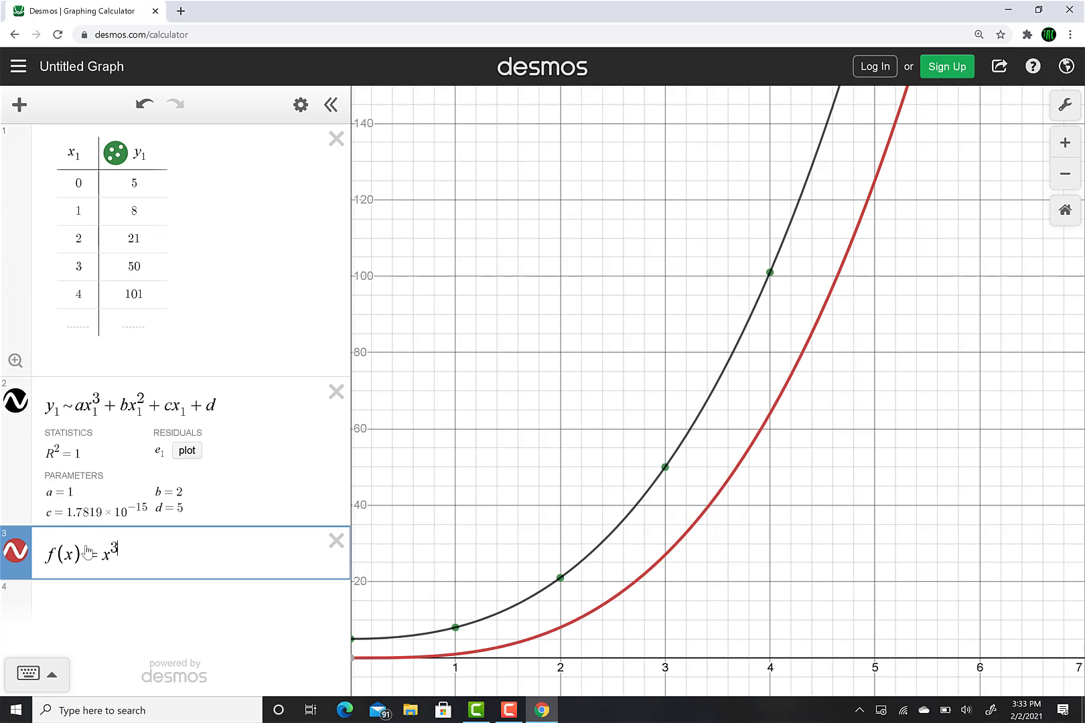
pyautogui.write('+')
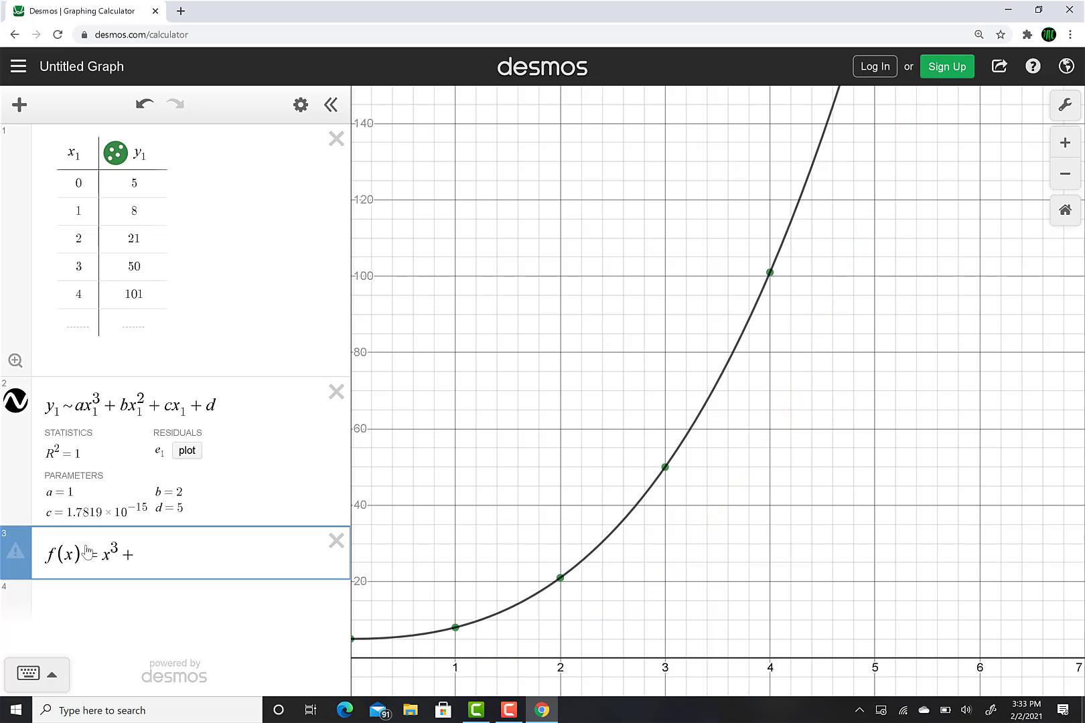
pyautogui.write('2x')
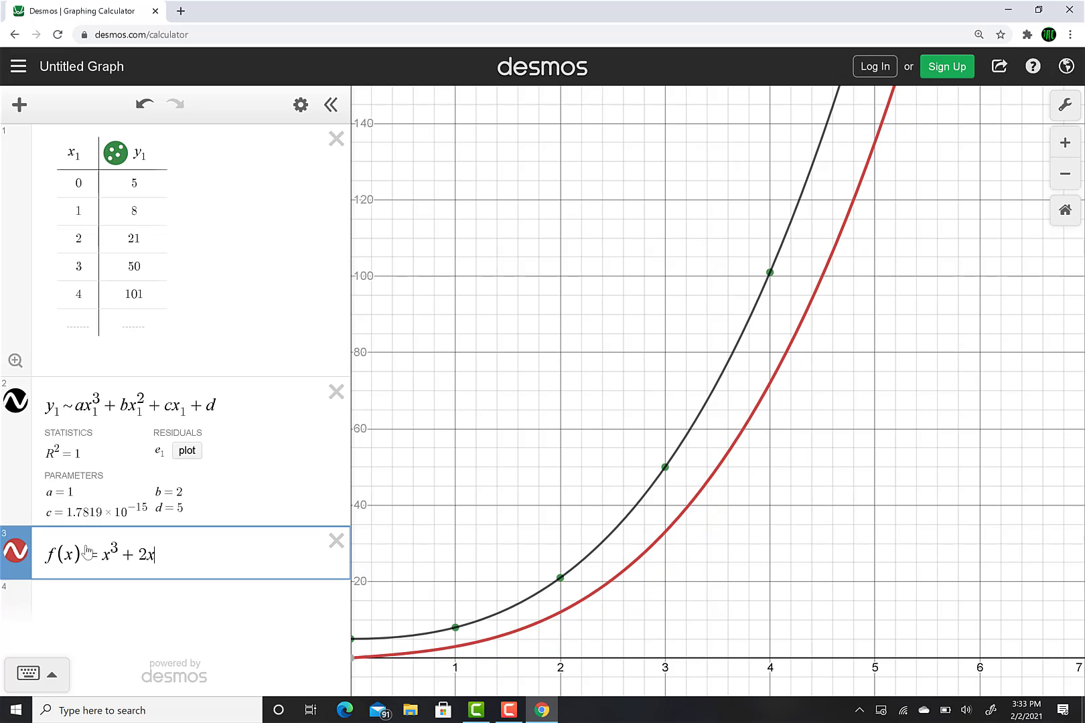
pyautogui.write('^2')
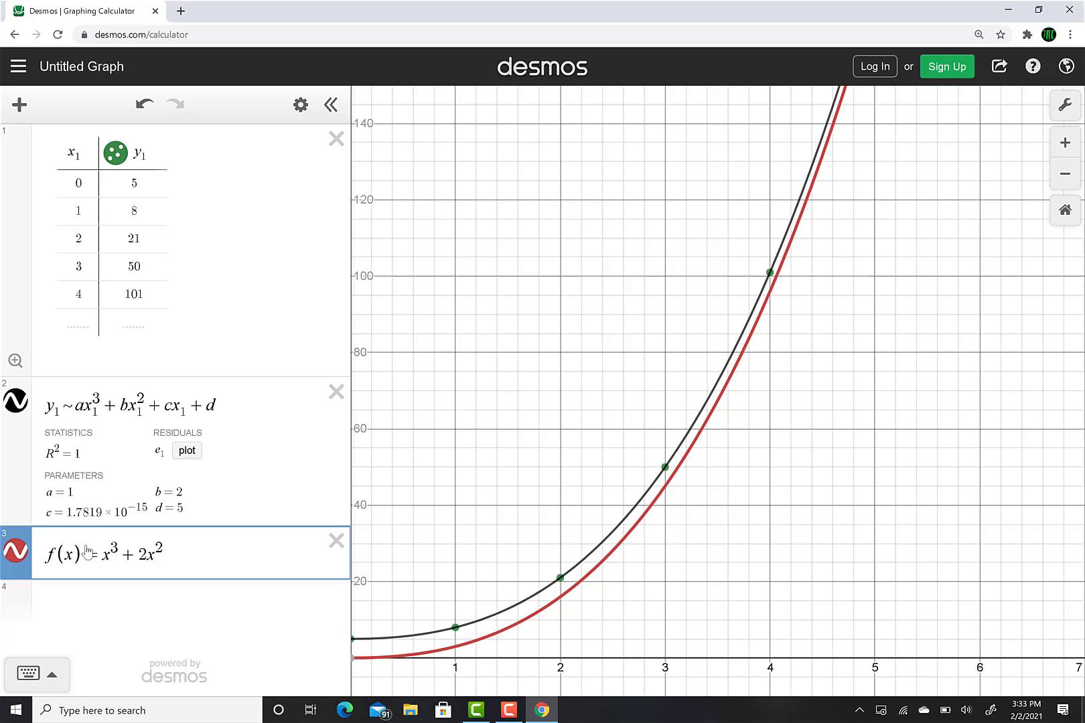
pyautogui.write('+')
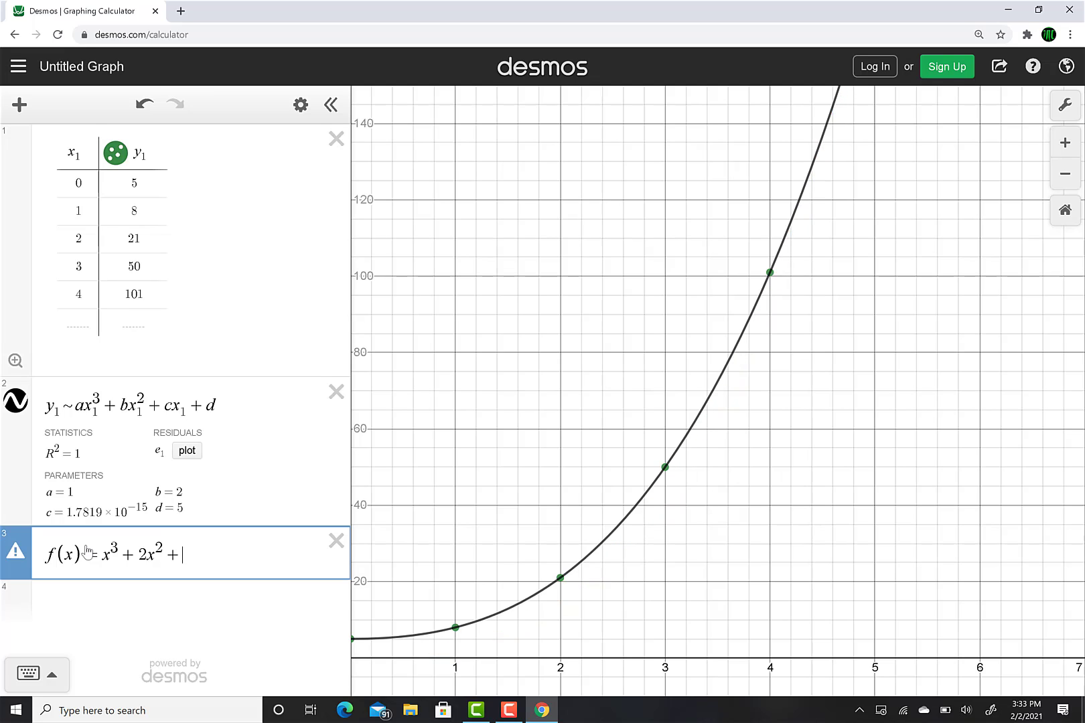
pyautogui.write('d')
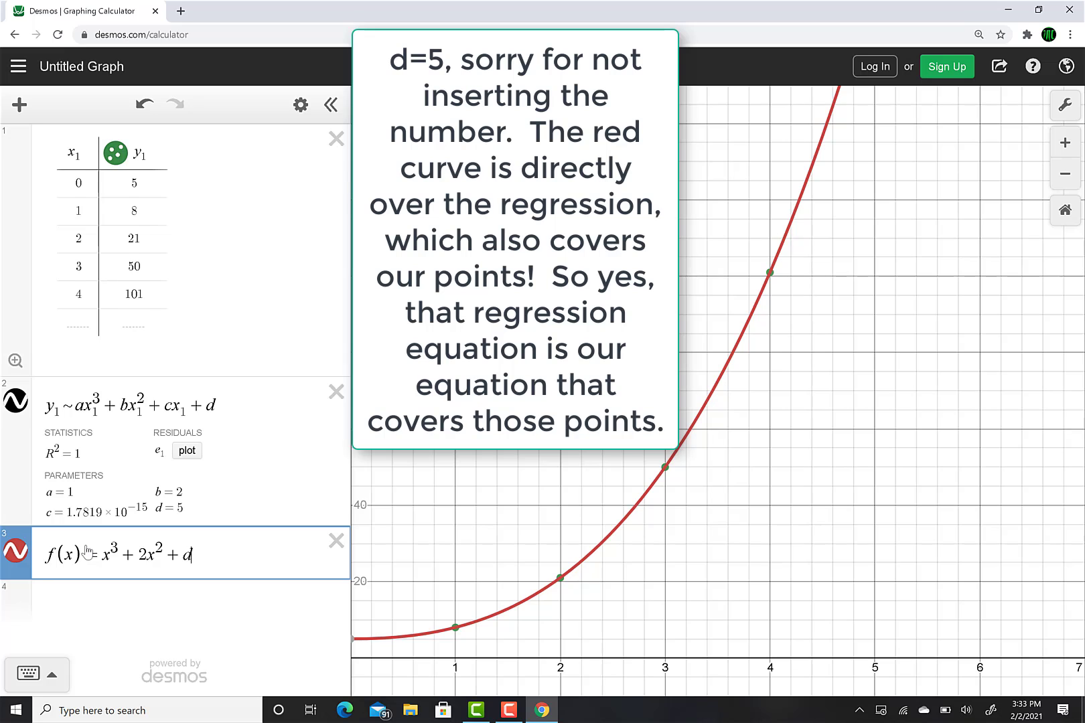
# Step: Add a new table with column headers x and f(x)
pyautogui.press('Return')
pyautogui.write('table')
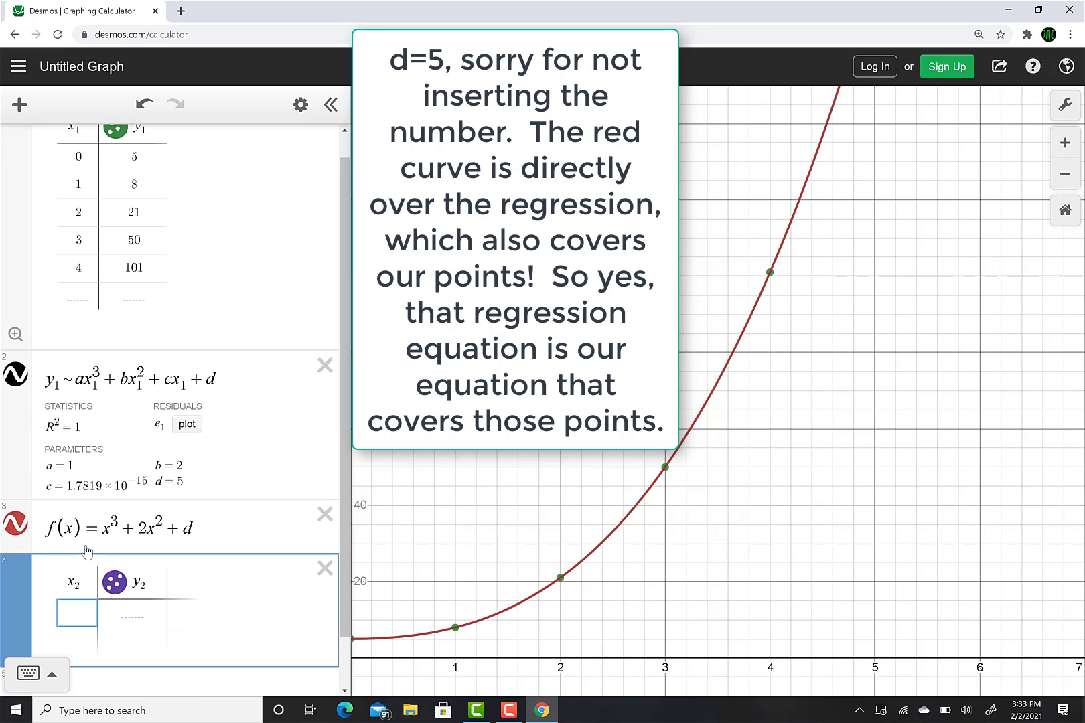
pyautogui.click(81, 581)
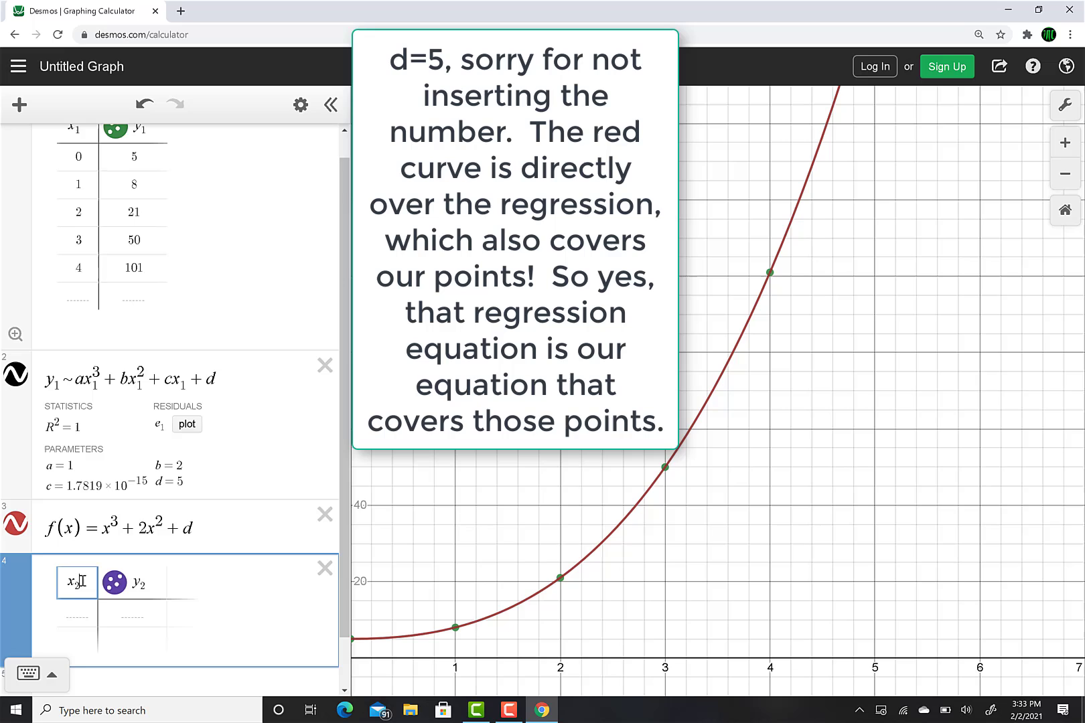
pyautogui.press('BackSpace')
pyautogui.press('Tab')
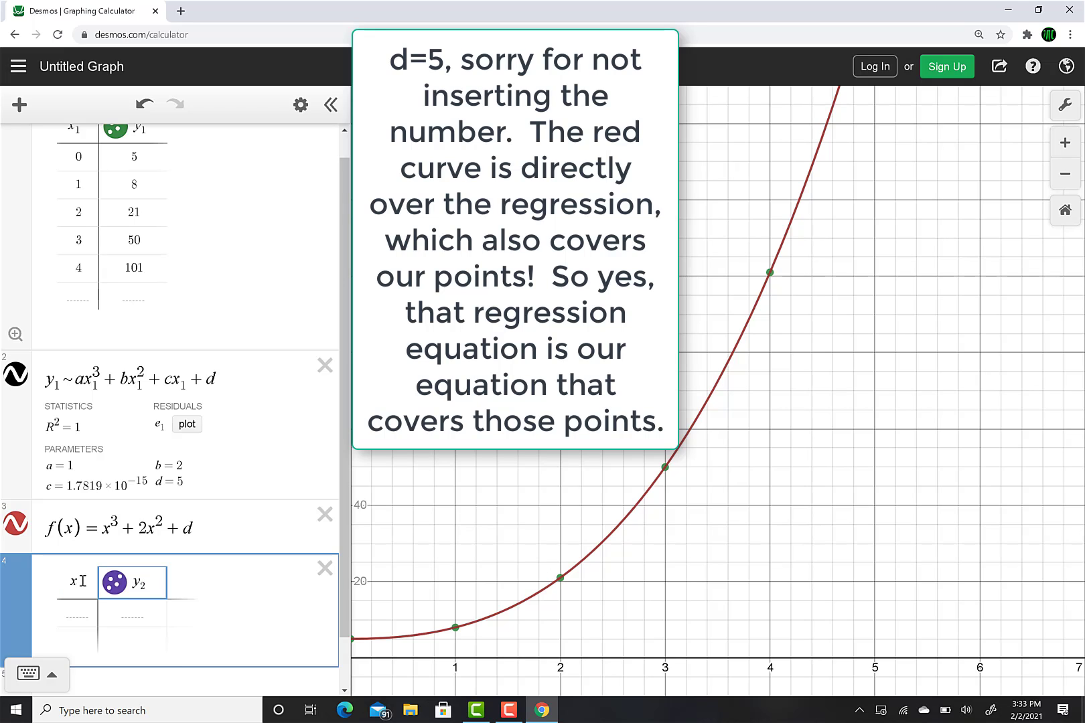
pyautogui.press('BackSpace')
pyautogui.press('BackSpace')
pyautogui.write('f(x)')
# Step: Fill the x column with values from 0 upward so f(x) returns 5, 8, 21, 50, 101
pyautogui.click(76, 614)
pyautogui.write('0')
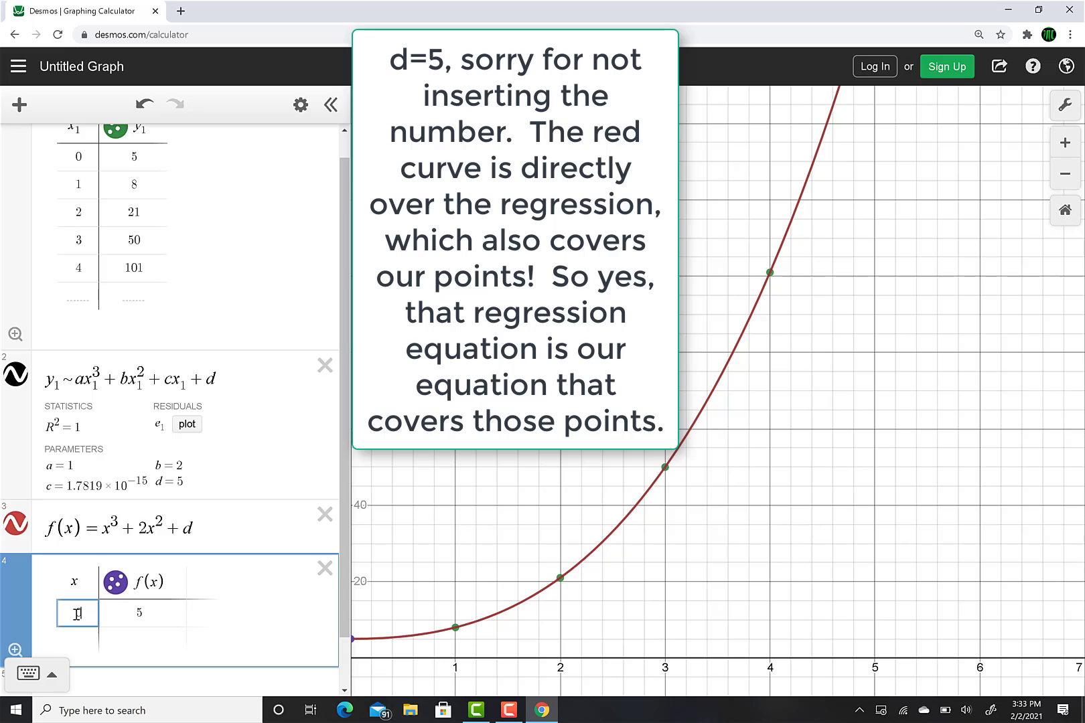
pyautogui.press('Return')
pyautogui.write('1')
pyautogui.press('Return')
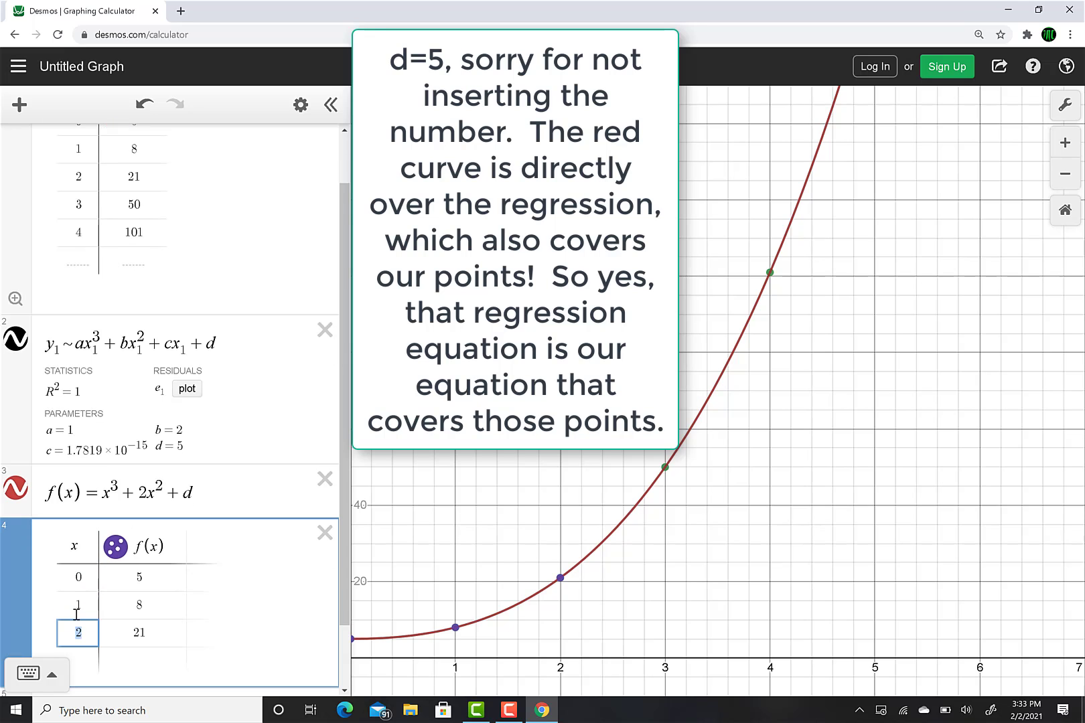
pyautogui.press('Return')
pyautogui.press('Return')
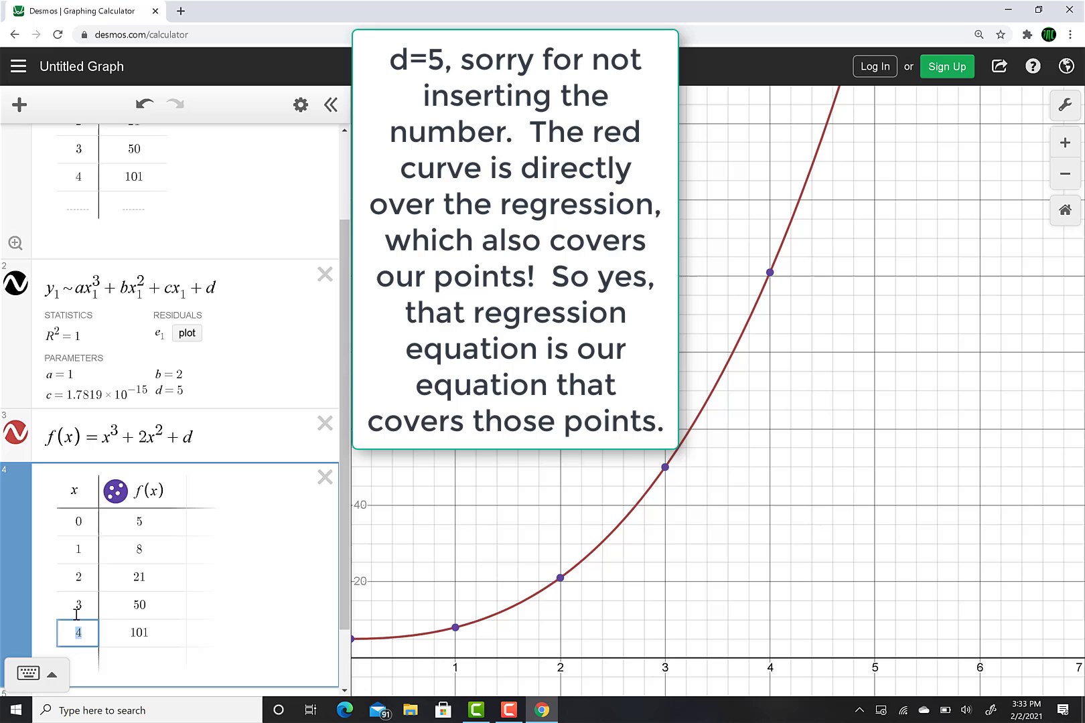
pyautogui.scroll(3, 89, 485)
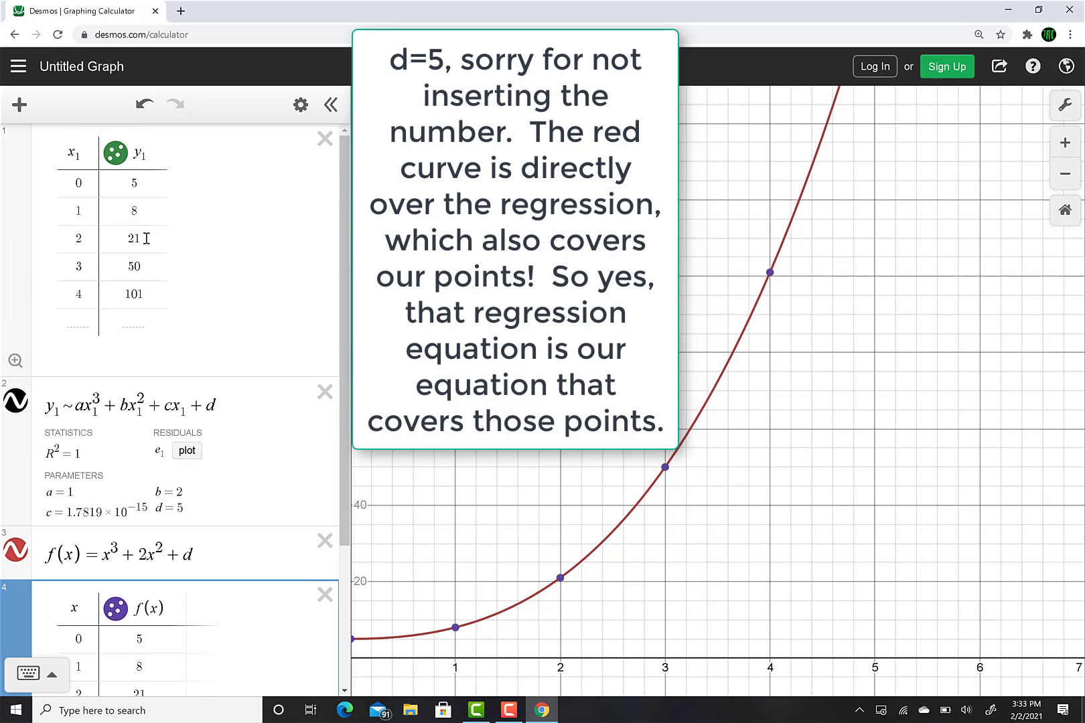
pyautogui.scroll(-2, 150, 255)
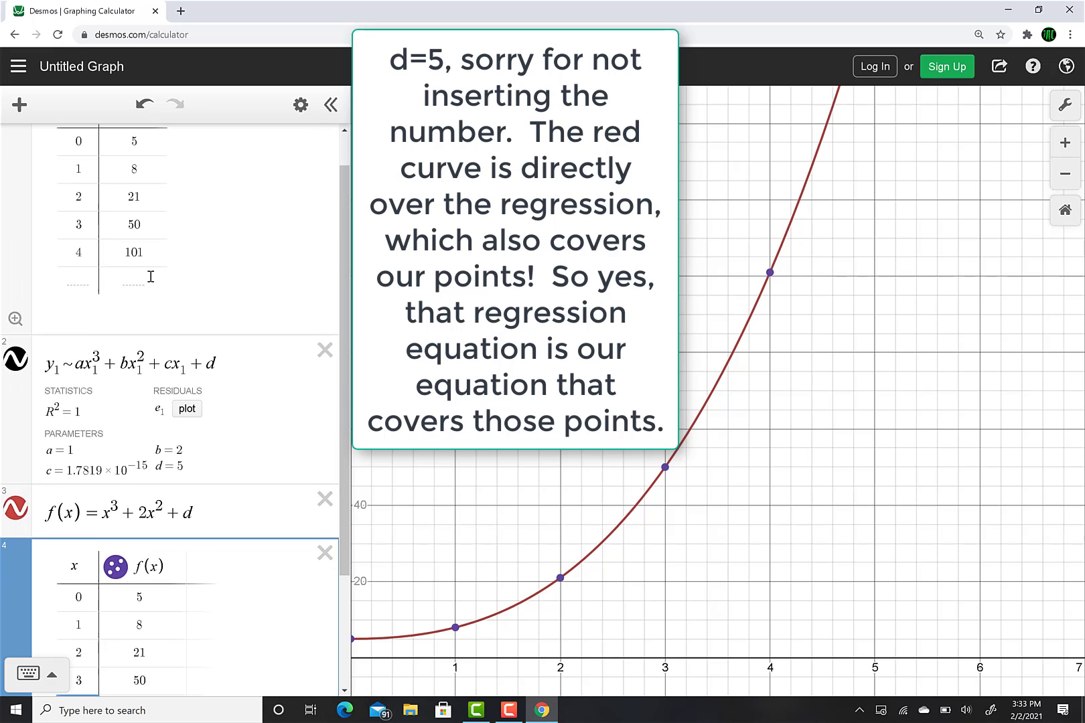
pyautogui.scroll(-2, 150, 276)
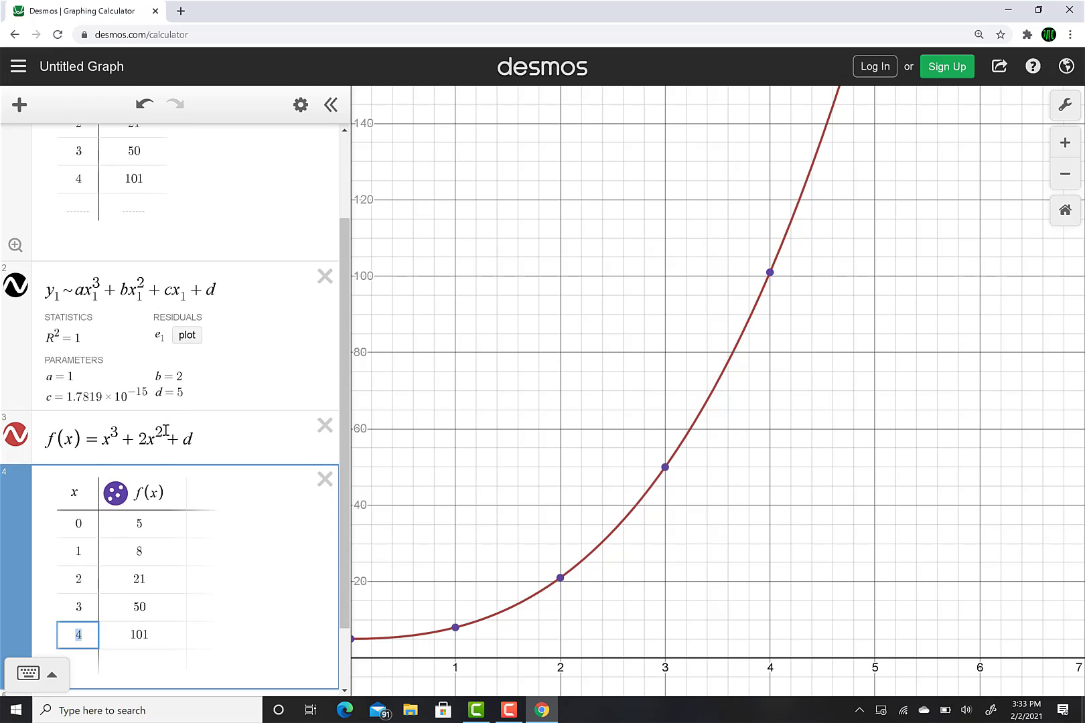
pyautogui.scroll(-1, 90, 425)
pyautogui.scroll(-1, 256, 438)
pyautogui.scroll(2, 235, 424)
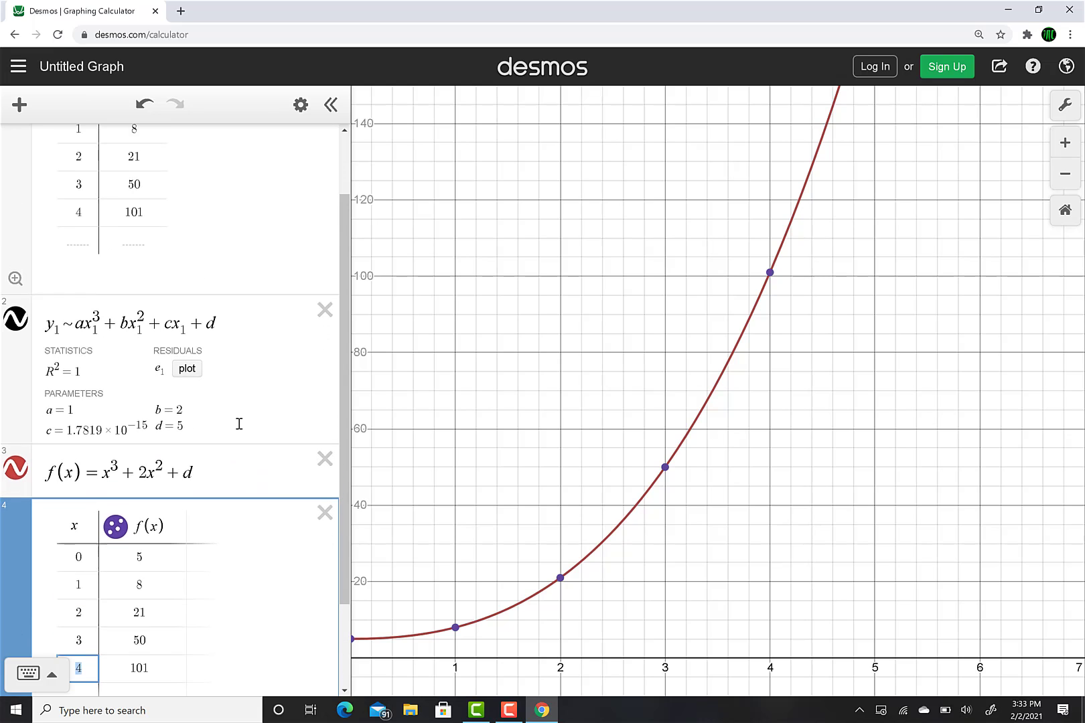